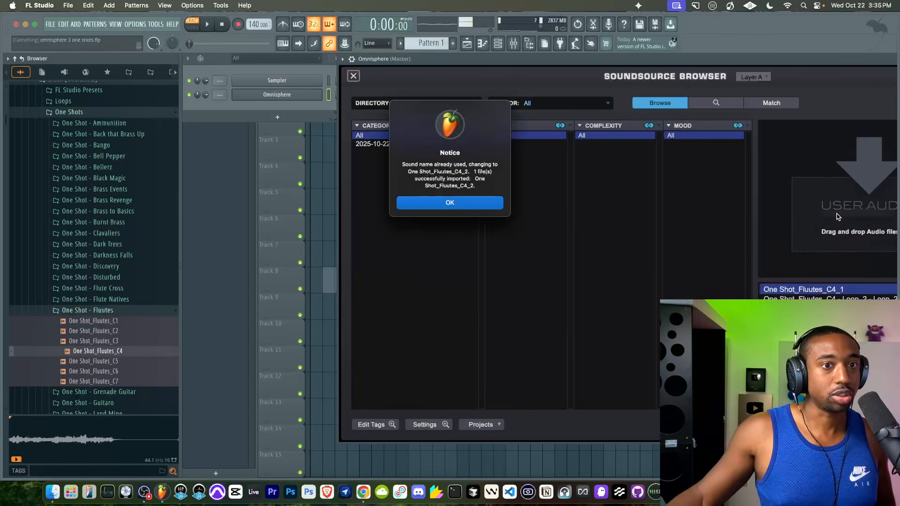
# Accept the flute one-shot import, hide the file browser and return from the Soundsource Browser to layer A's synth page.
pyautogui.click(493, 203)
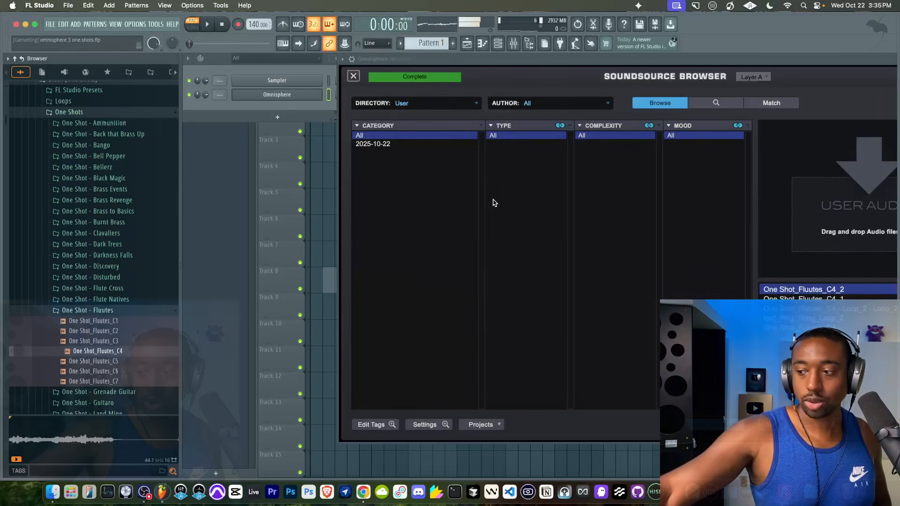
pyautogui.click(535, 45)
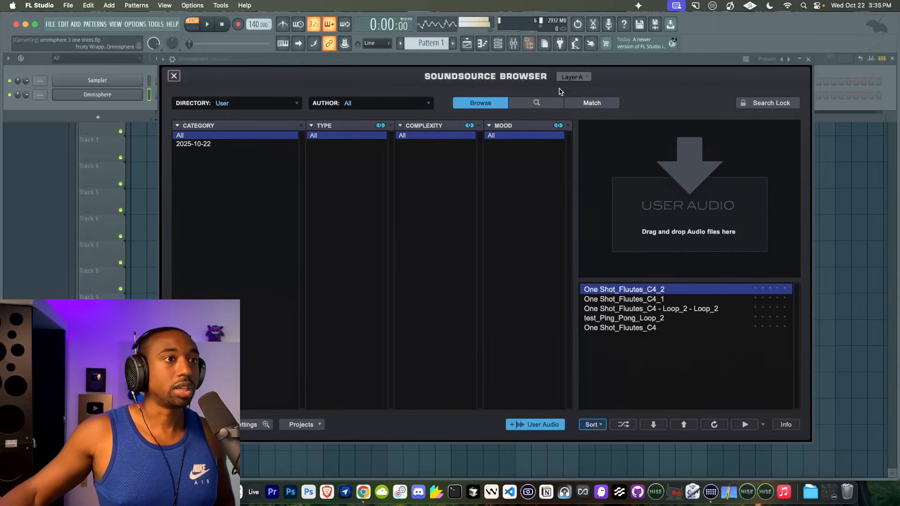
pyautogui.moveTo(585, 62); pyautogui.dragTo(493, 67)
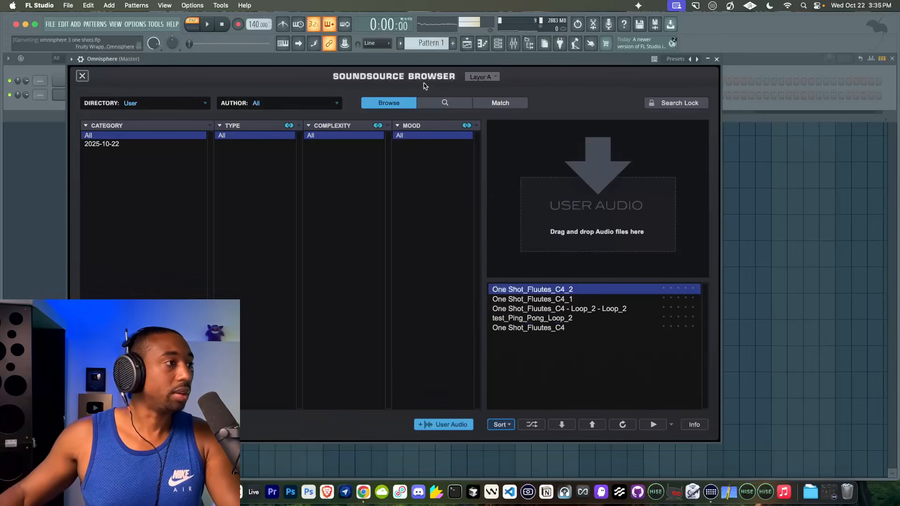
pyautogui.click(82, 76)
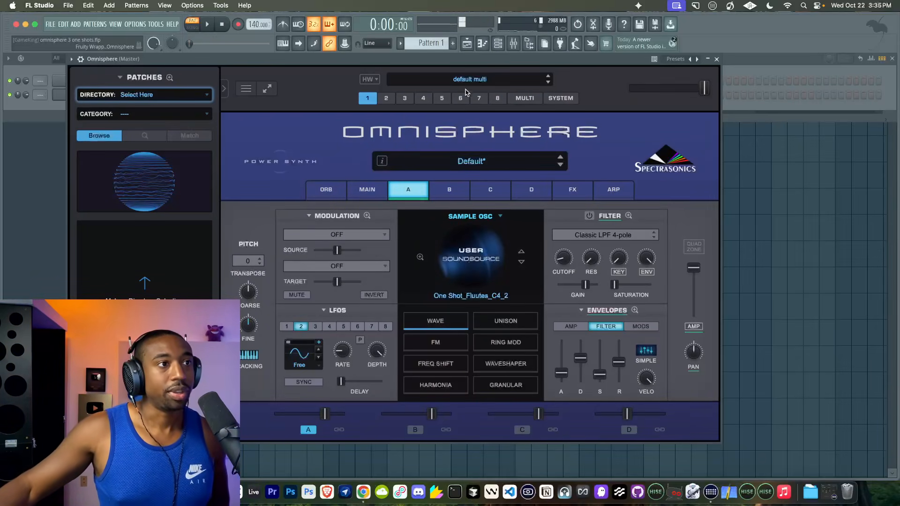
pyautogui.moveTo(510, 59); pyautogui.dragTo(635, 58)
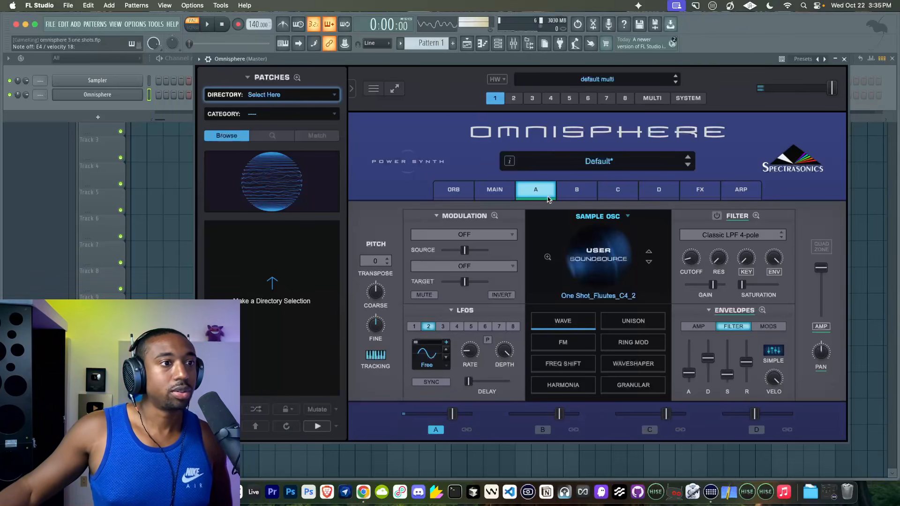
# Enable layer B with the Noise waveform as its synth oscillator and lower its level well below layer A's.
pyautogui.click(577, 190)
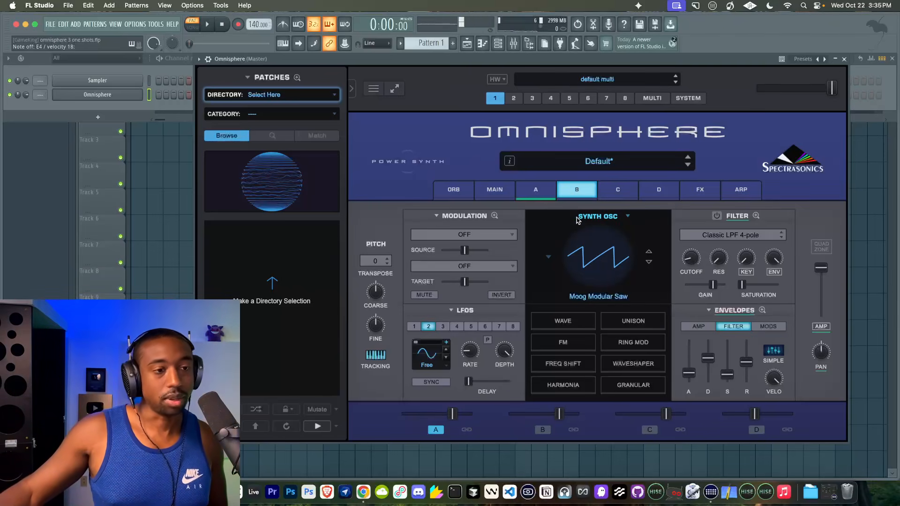
pyautogui.click(596, 251)
pyautogui.click(570, 338)
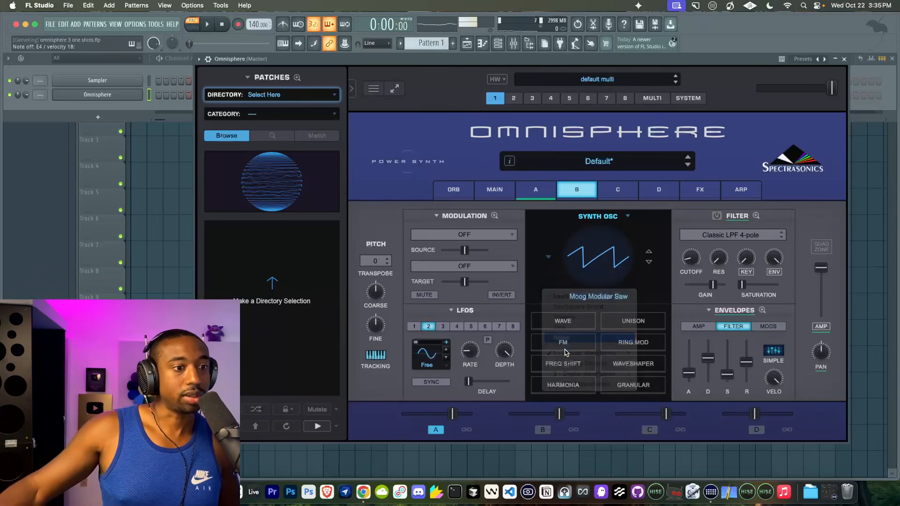
pyautogui.click(543, 430)
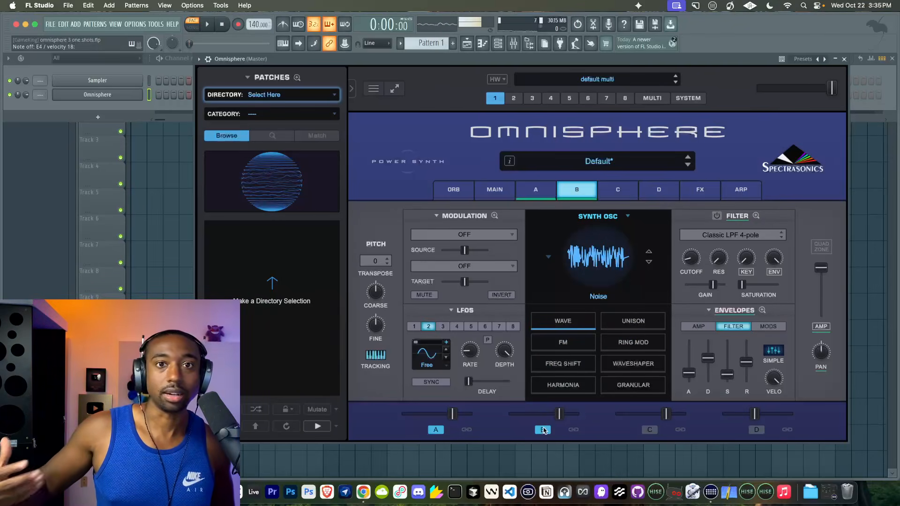
pyautogui.moveTo(559, 413); pyautogui.dragTo(525, 413)
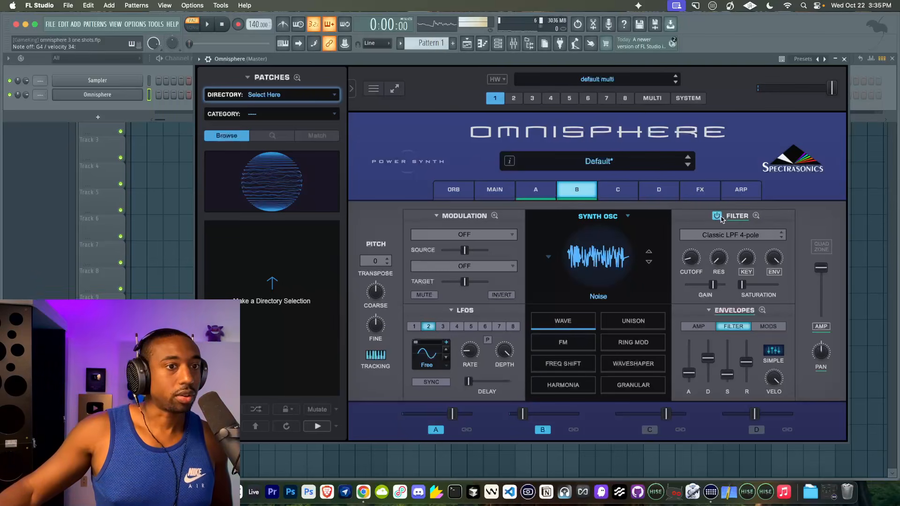
# Set the active filter to Jupiter HPF 1-pole, raise its cutoff and slightly increase layer B's level.
pyautogui.click(727, 235)
pyautogui.moveTo(751, 281)
pyautogui.click(835, 282)
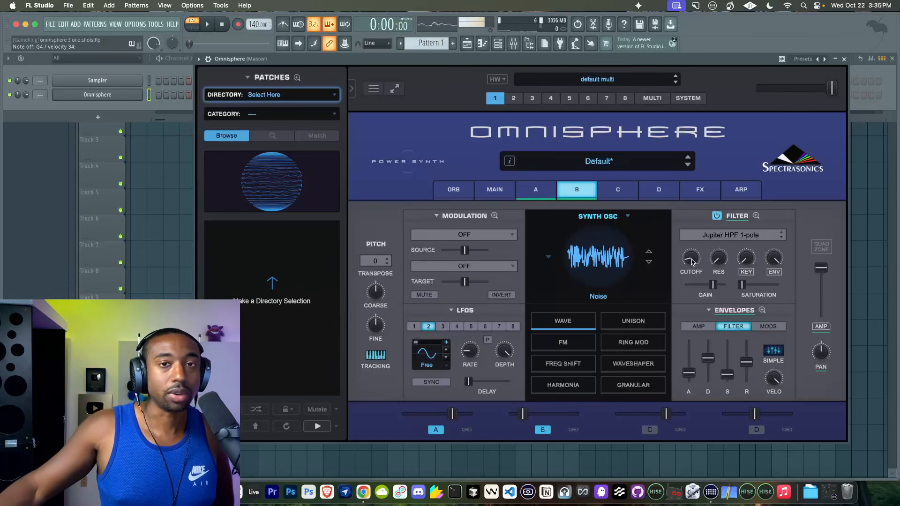
pyautogui.moveTo(693, 263); pyautogui.dragTo(694, 245)
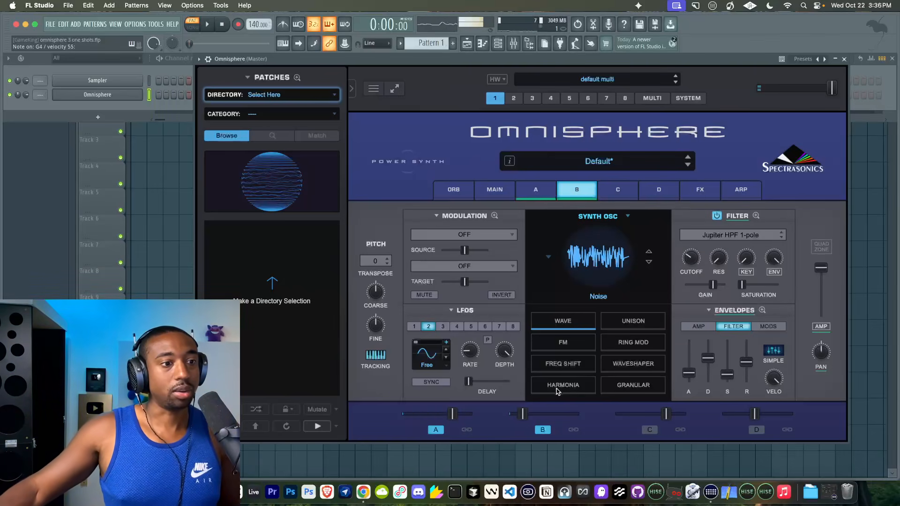
pyautogui.moveTo(523, 417); pyautogui.dragTo(532, 416)
pyautogui.moveTo(694, 260); pyautogui.dragTo(695, 236)
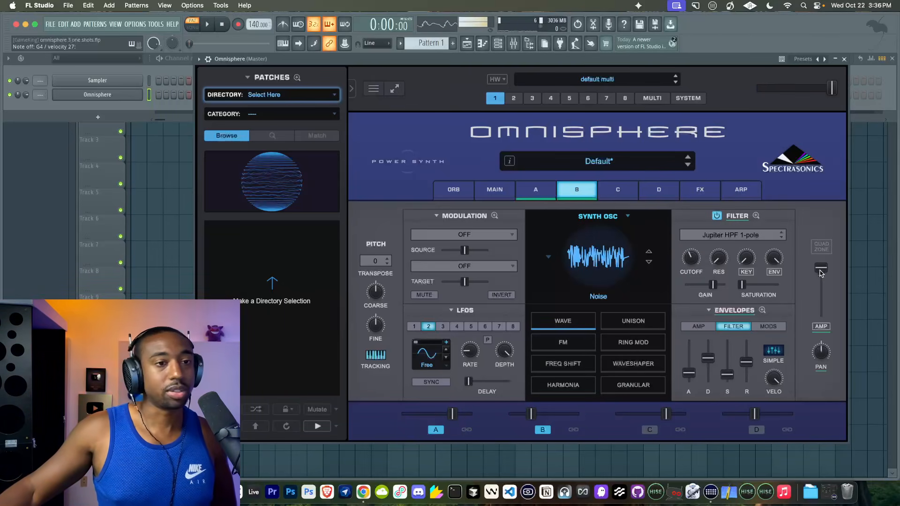
# Raise layer A's mix level to nearly the maximum so the flute sits above the noise.
pyautogui.moveTo(821, 272); pyautogui.dragTo(824, 251)
pyautogui.moveTo(451, 414); pyautogui.dragTo(468, 415)
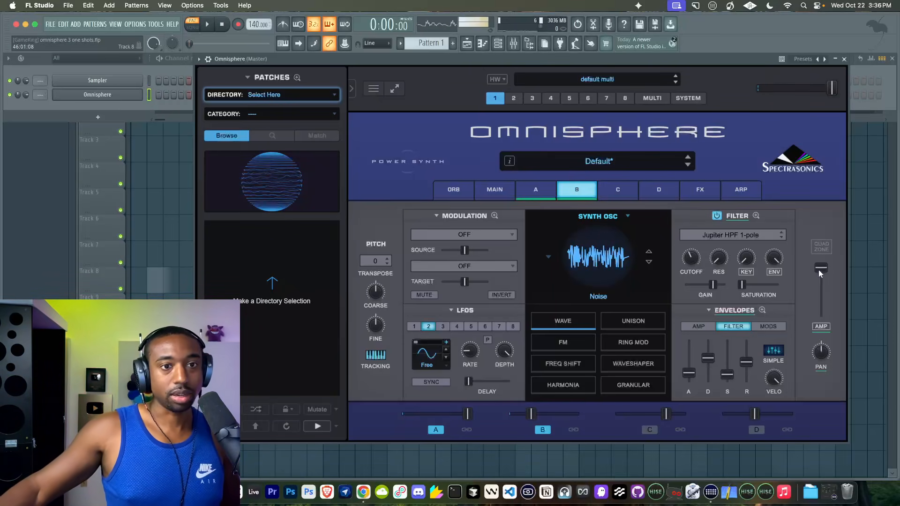
pyautogui.moveTo(820, 267)
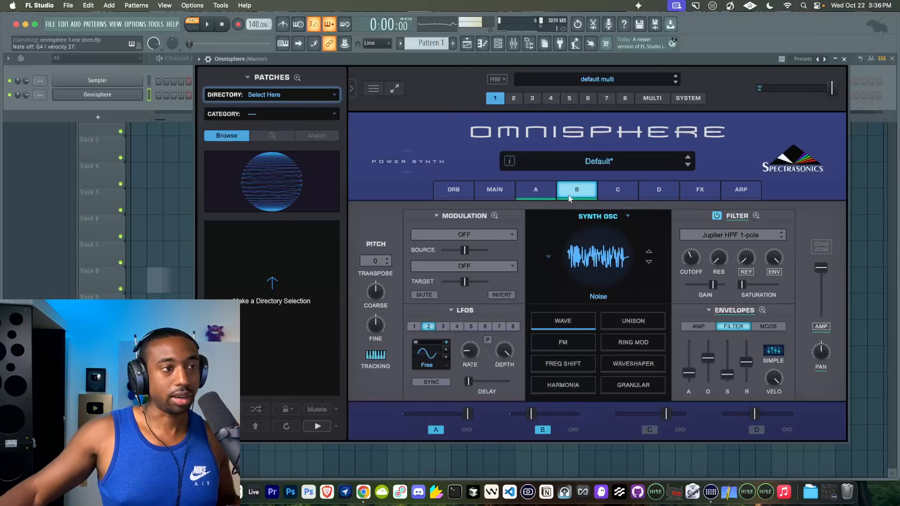
# Change the patch's main signal path to Independent so each layer has its own filter.
pyautogui.click(494, 190)
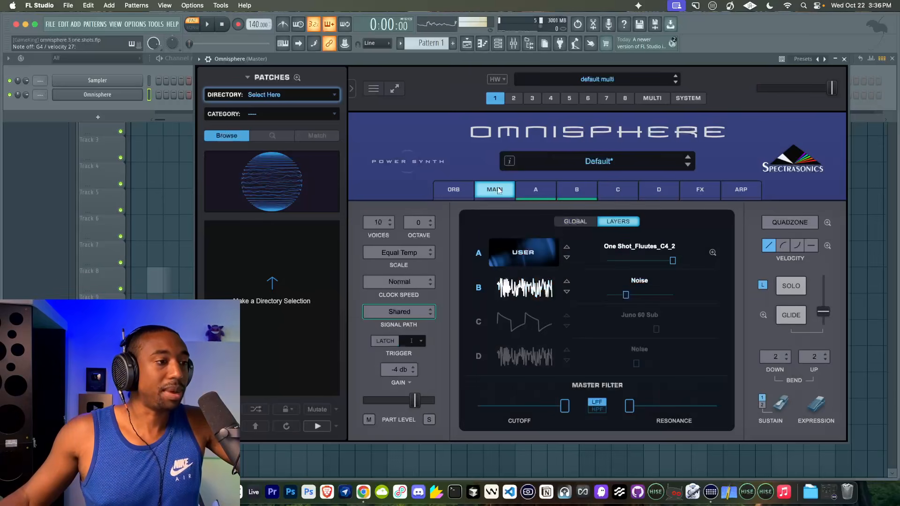
pyautogui.click(397, 311)
pyautogui.click(404, 313)
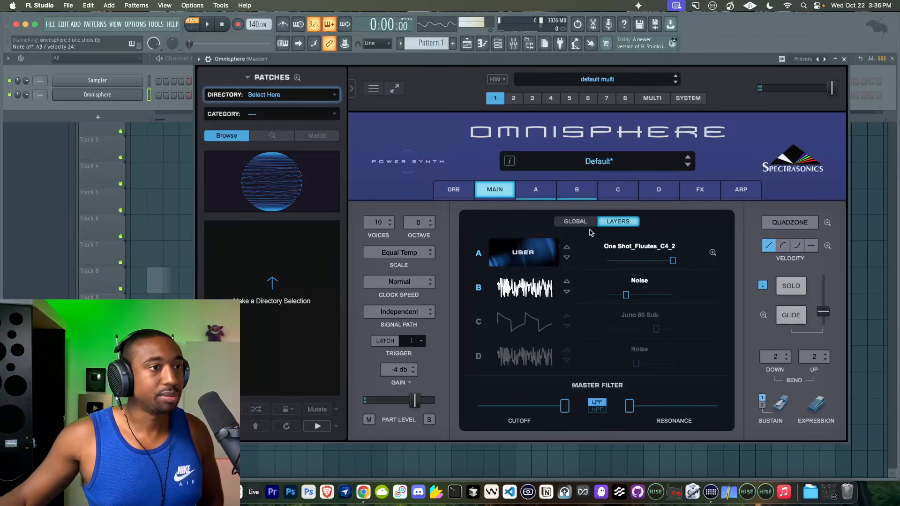
# Turn off the filter on layer A, the flute sample layer.
pyautogui.click(550, 195)
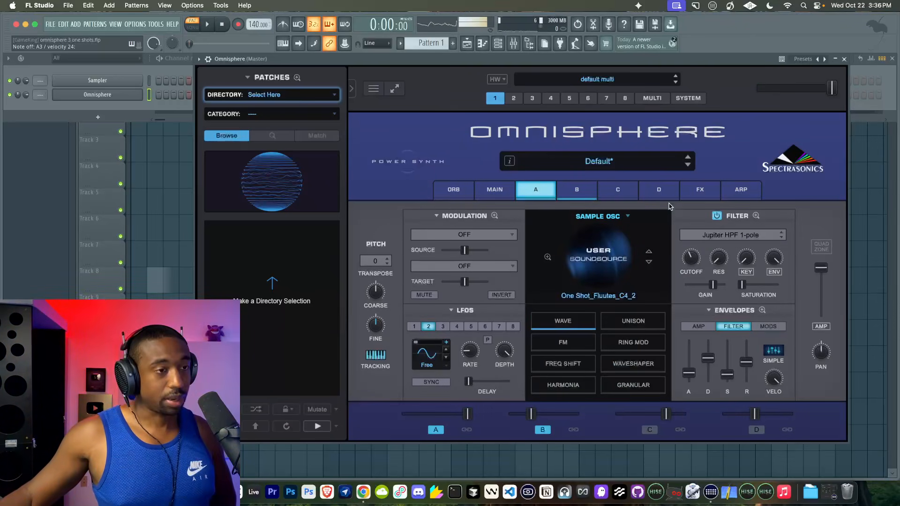
pyautogui.click(578, 190)
pyautogui.click(535, 189)
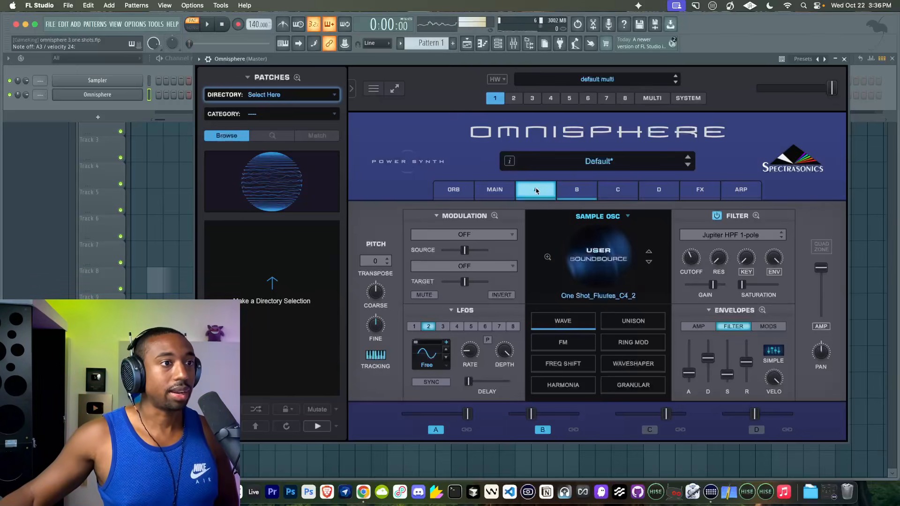
pyautogui.click(716, 216)
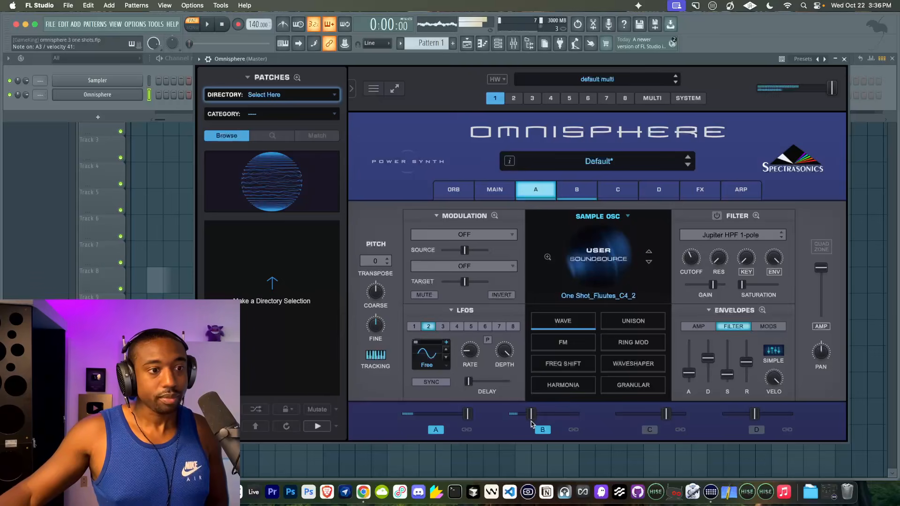
# Modulate layer B's amplitude with LFO1, sync the LFO to the tempo and adjust its rate.
pyautogui.click(581, 193)
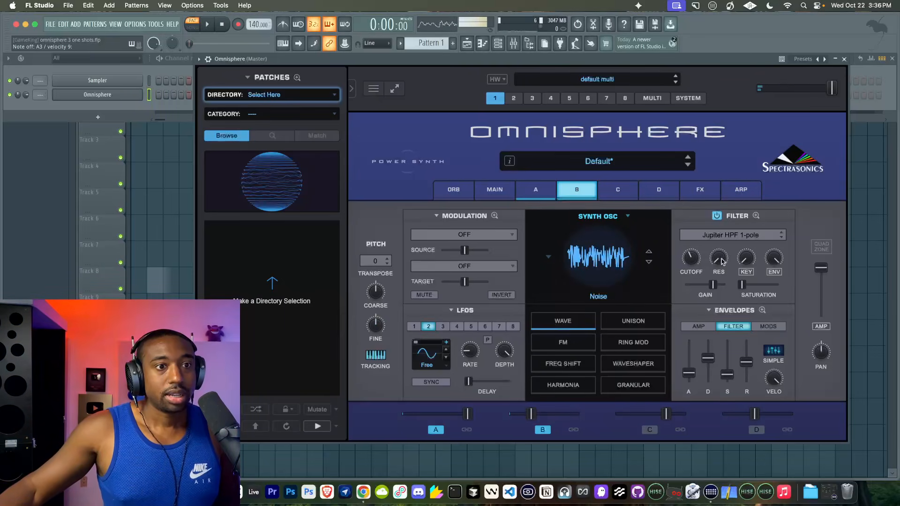
pyautogui.rightClick(823, 273)
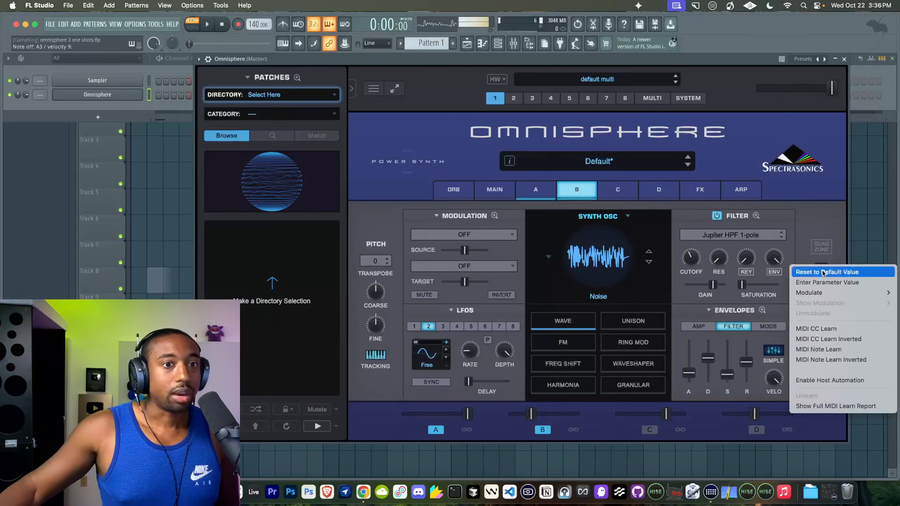
pyautogui.moveTo(811, 292)
pyautogui.click(735, 291)
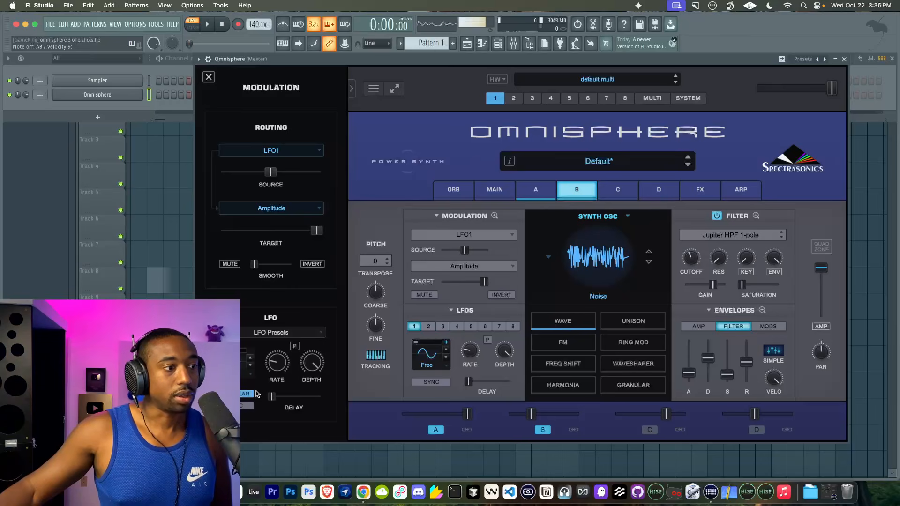
pyautogui.click(241, 407)
pyautogui.moveTo(274, 364); pyautogui.dragTo(274, 334)
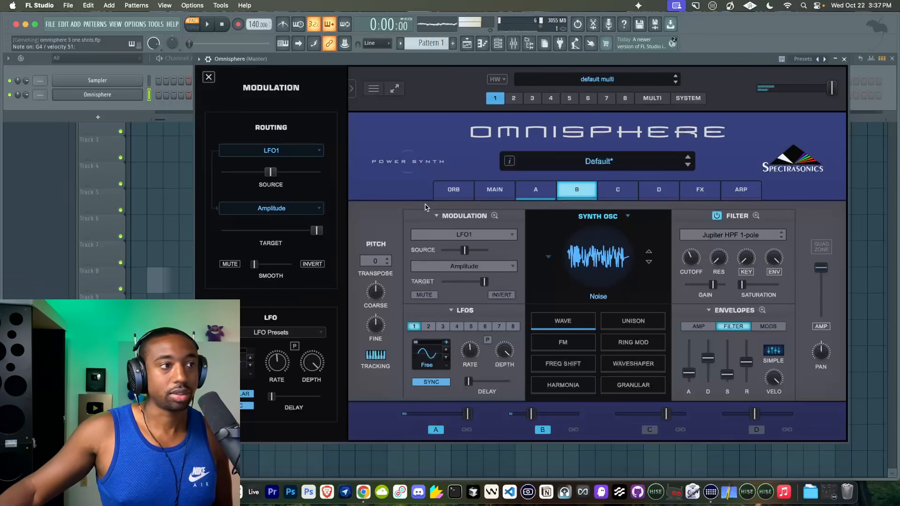
# Set the LFO1 amplitude routing's source slider to maximum and its target slider to minimum.
pyautogui.moveTo(271, 171); pyautogui.dragTo(224, 172)
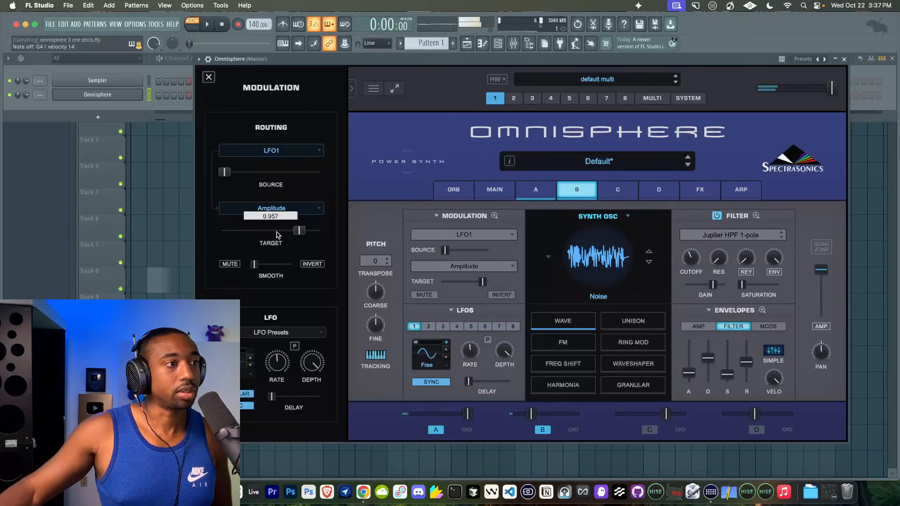
pyautogui.moveTo(317, 230); pyautogui.dragTo(224, 230)
pyautogui.moveTo(224, 172); pyautogui.dragTo(324, 169)
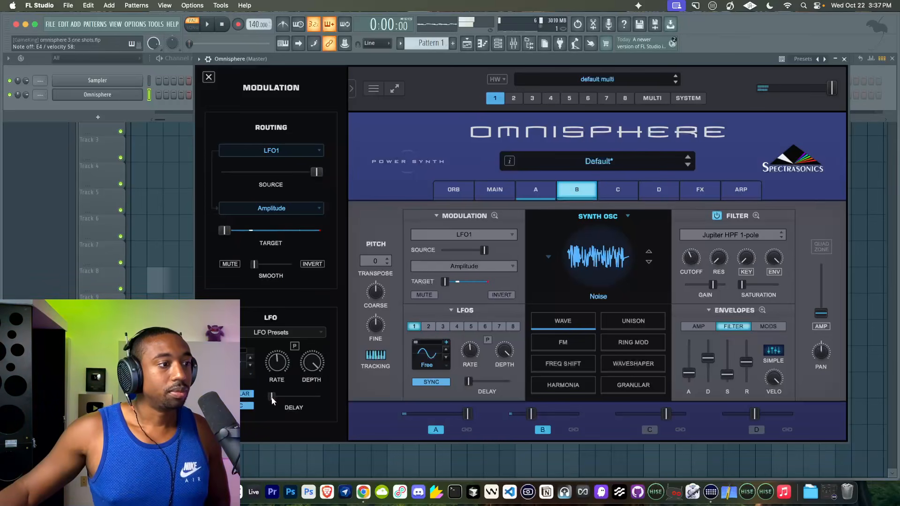
# Try a mid-range LFO1 delay and heavier smoothing on layer B's amplitude modulation.
pyautogui.moveTo(272, 397); pyautogui.dragTo(293, 397)
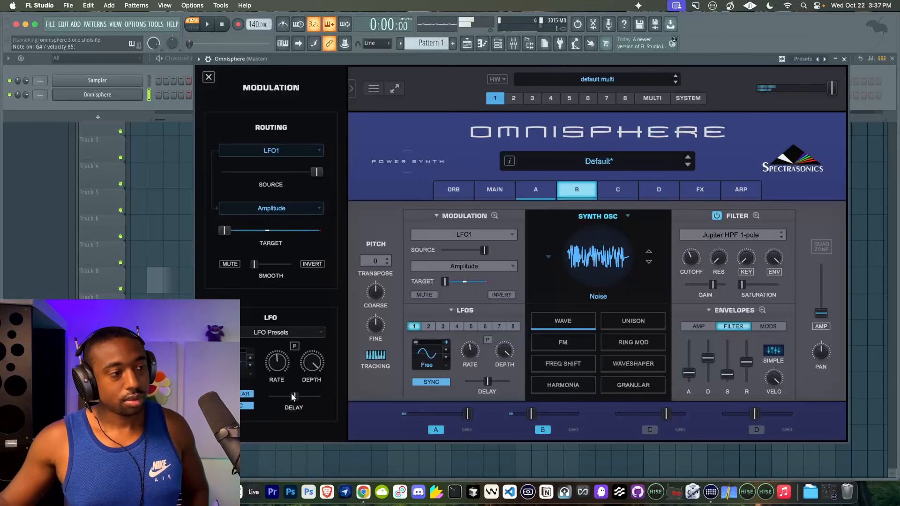
pyautogui.moveTo(255, 264); pyautogui.dragTo(280, 264)
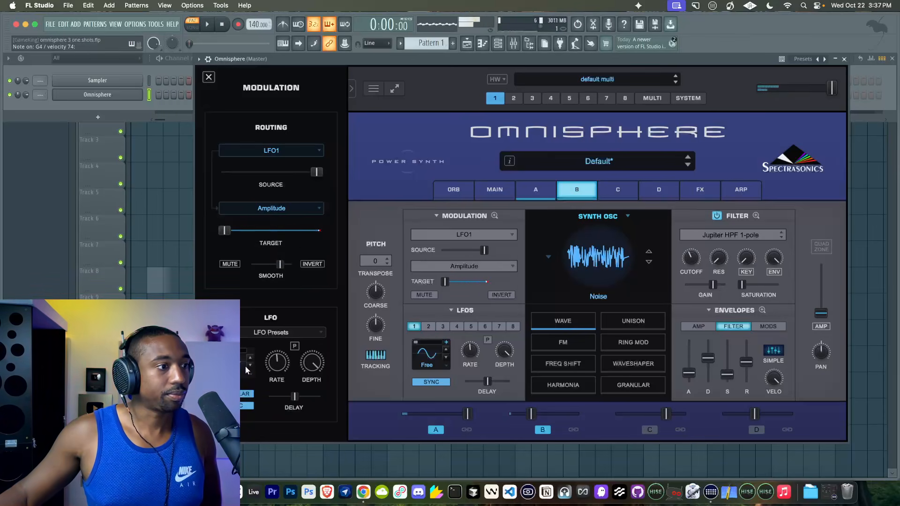
pyautogui.moveTo(280, 265); pyautogui.dragTo(253, 266)
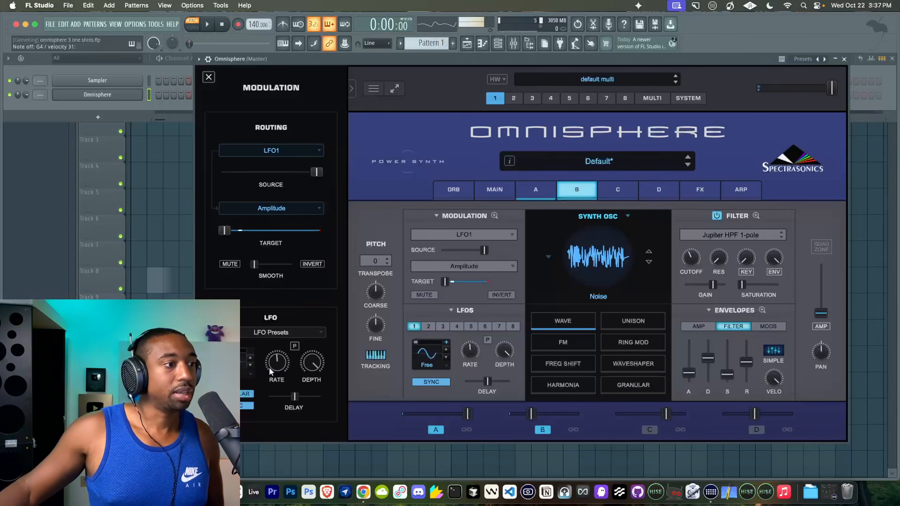
# Change LFO1's waveform to Square with a short delay, and try a lower level for layer B.
pyautogui.click(243, 367)
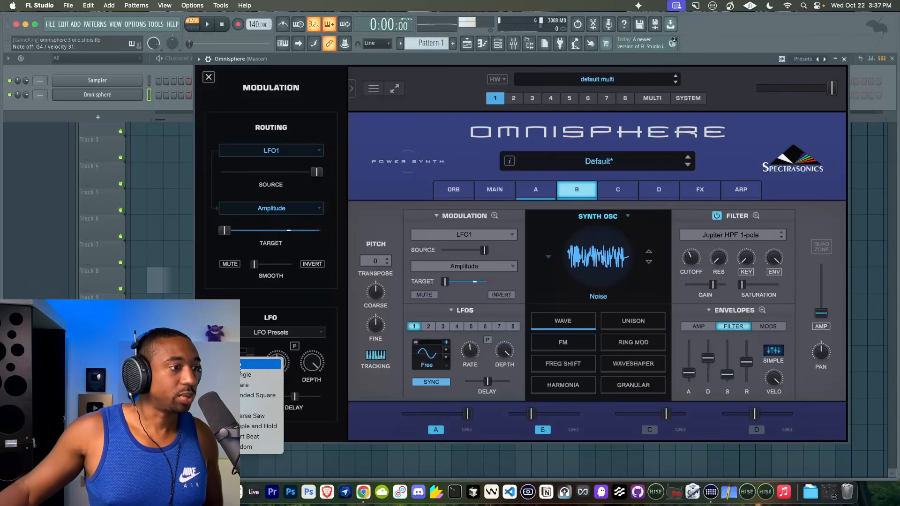
pyautogui.click(246, 385)
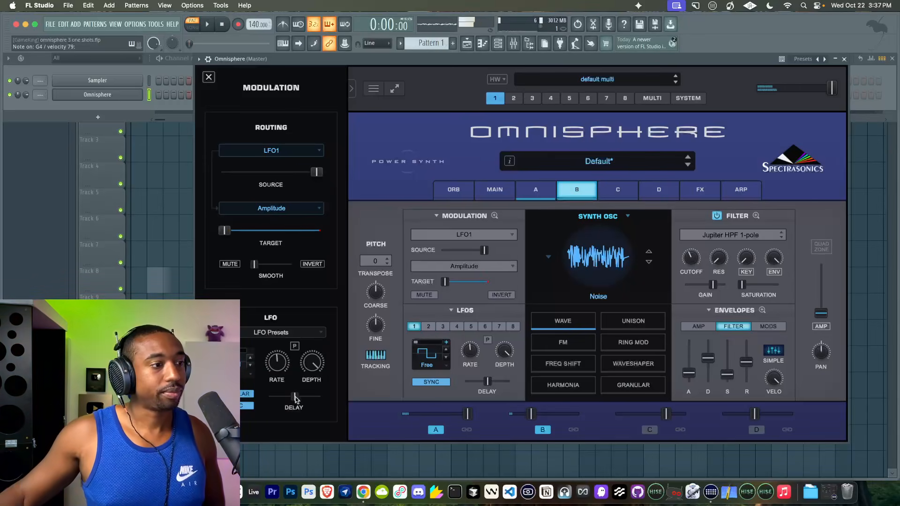
pyautogui.moveTo(292, 399)
pyautogui.mouseDown()
pyautogui.moveTo(271, 398)
pyautogui.moveTo(279, 398)
pyautogui.mouseUp()
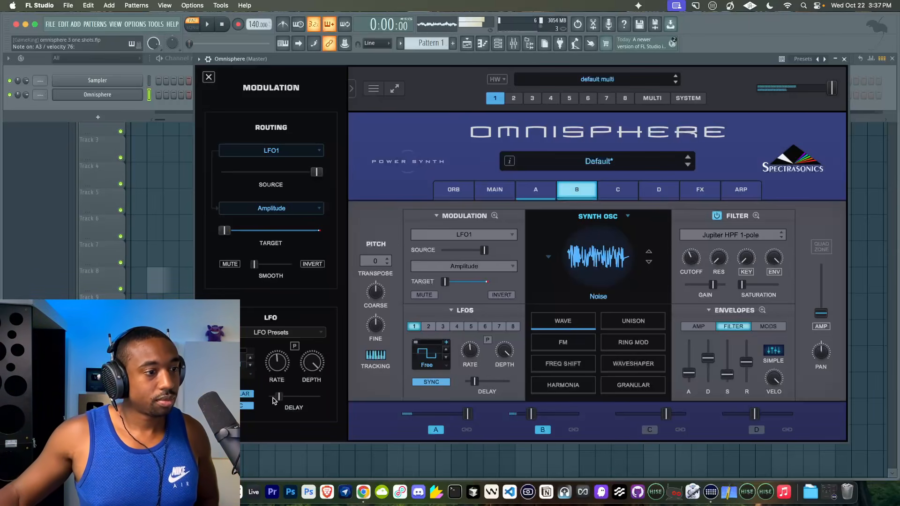
pyautogui.moveTo(536, 414); pyautogui.dragTo(519, 415)
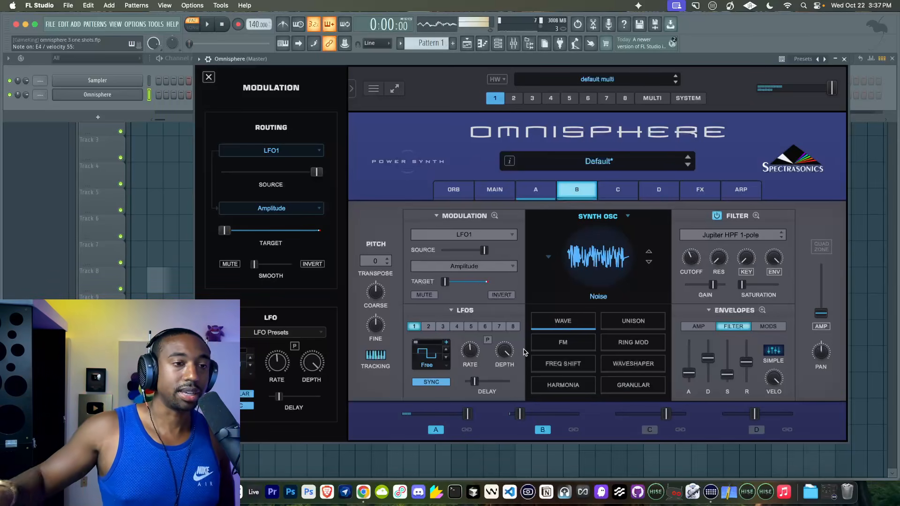
pyautogui.moveTo(520, 415); pyautogui.dragTo(533, 416)
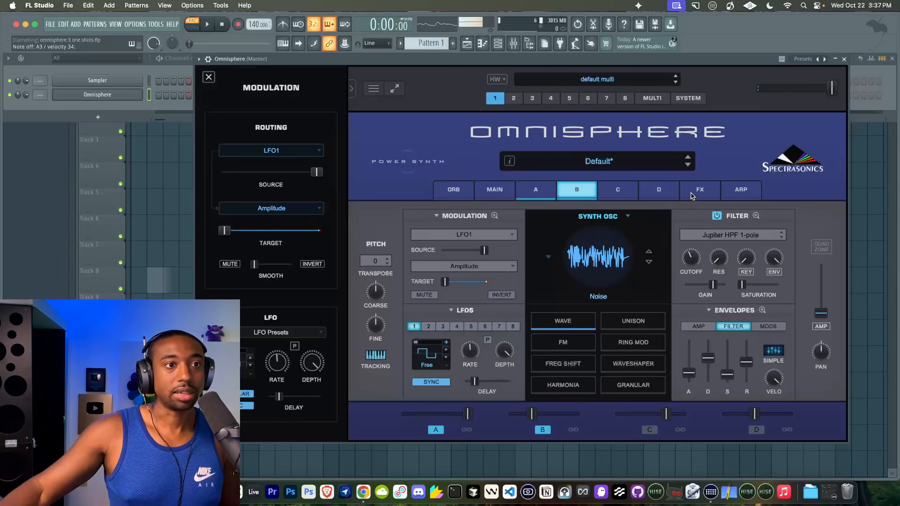
# Look through the effects racks of layers B, C and D, ending on layer B's rack.
pyautogui.click(691, 195)
pyautogui.click(576, 218)
pyautogui.click(616, 218)
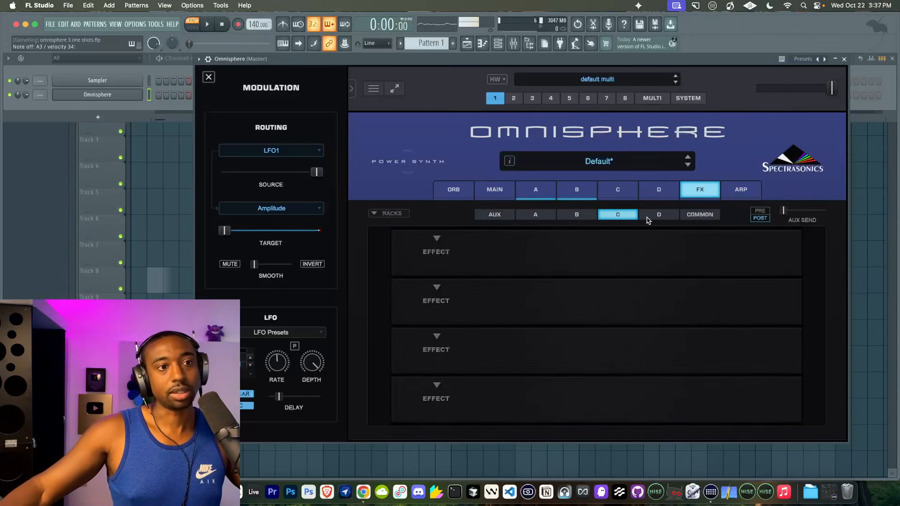
pyautogui.click(657, 218)
pyautogui.click(617, 219)
pyautogui.click(559, 220)
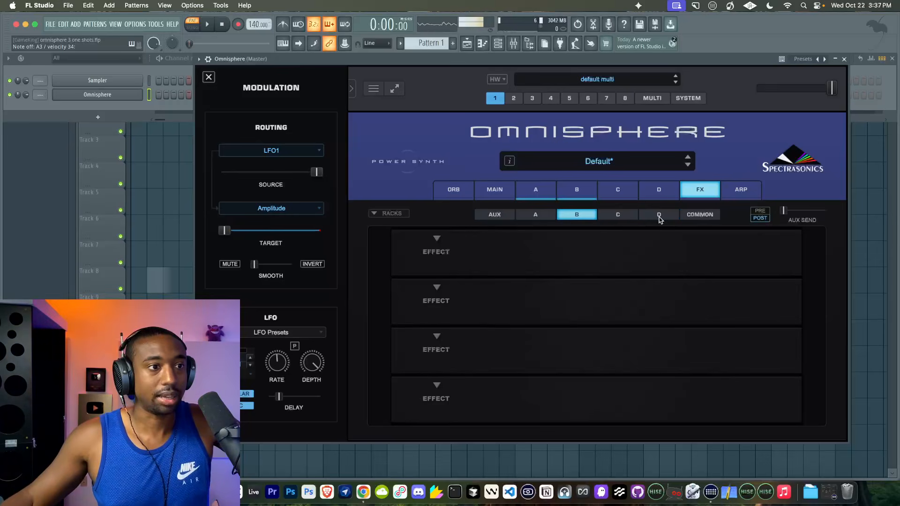
# Inspect layer A's effects rack and the patch's Signal Path options, keeping the path Independent.
pyautogui.click(537, 218)
pyautogui.click(501, 190)
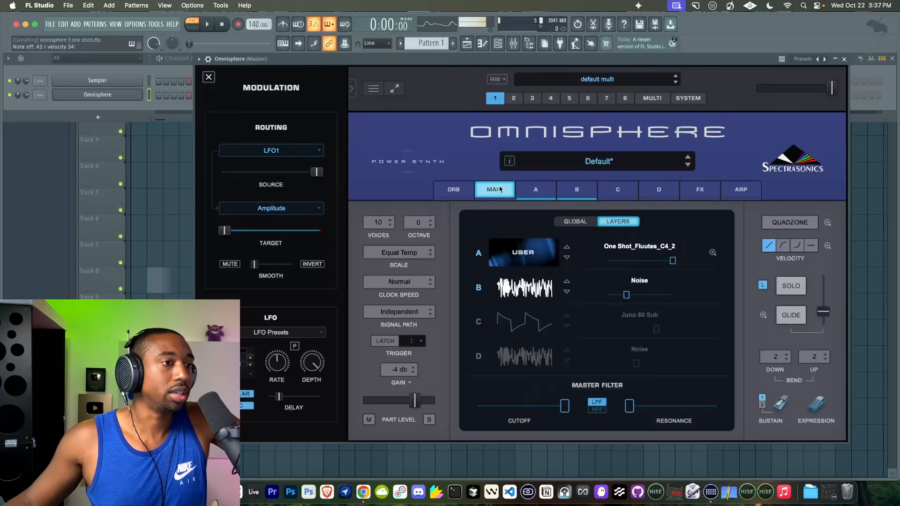
pyautogui.click(420, 313)
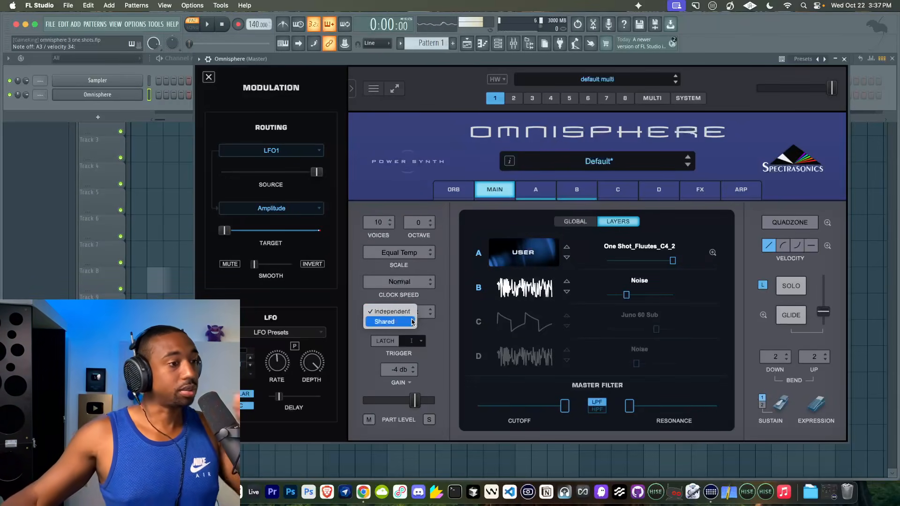
pyautogui.click(412, 322)
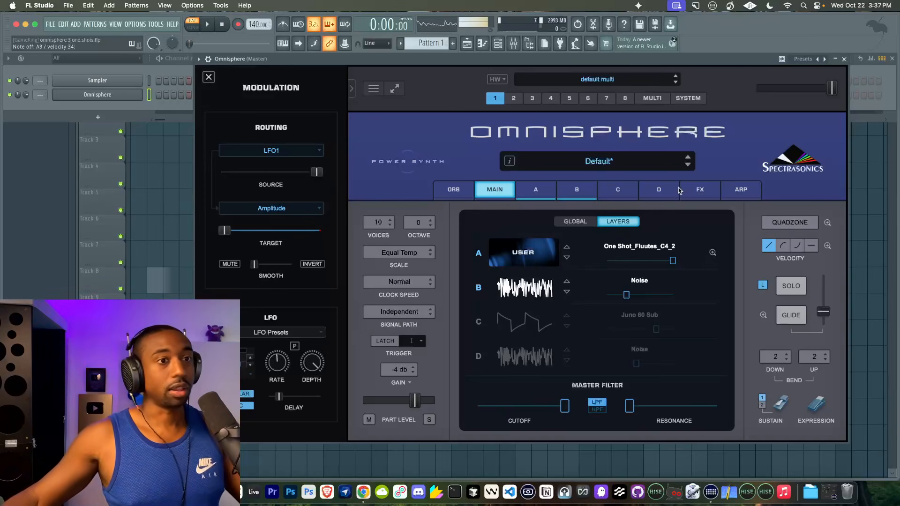
# Add a Super Verb reverb to the first slot of layer B's effects rack.
pyautogui.click(699, 192)
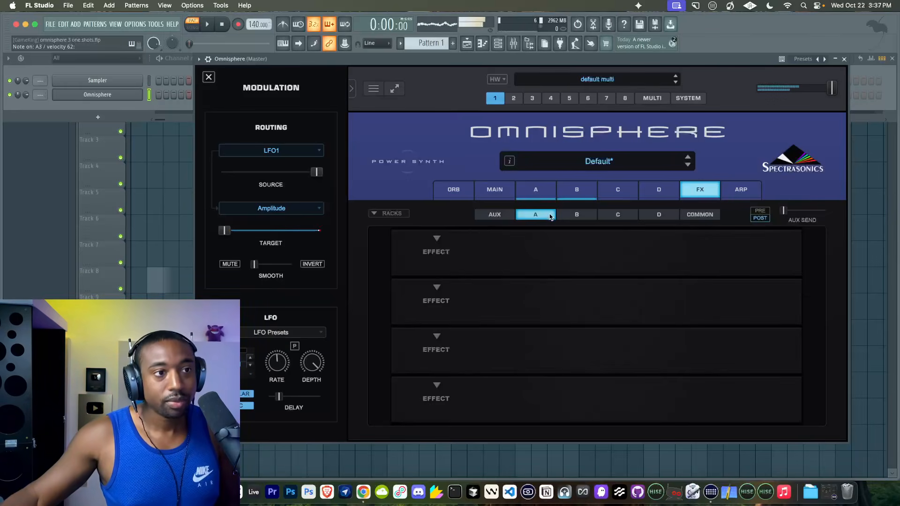
pyautogui.click(576, 216)
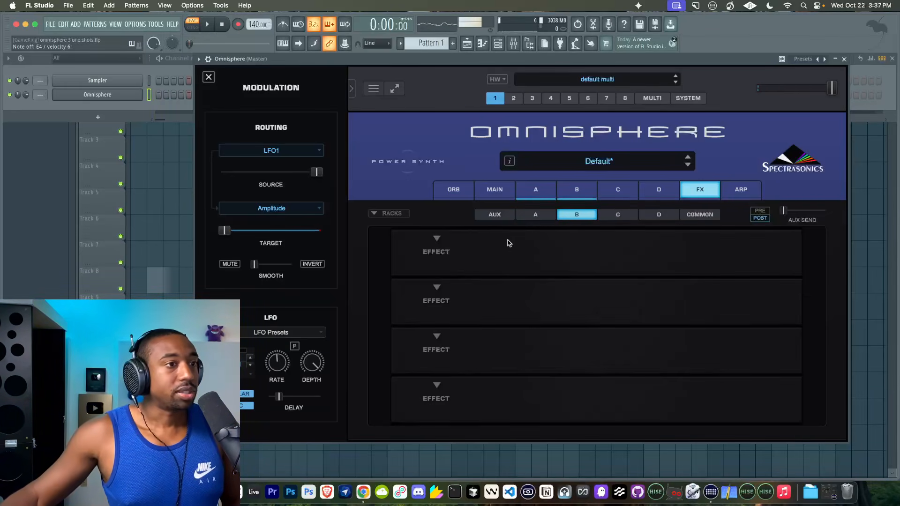
pyautogui.click(437, 236)
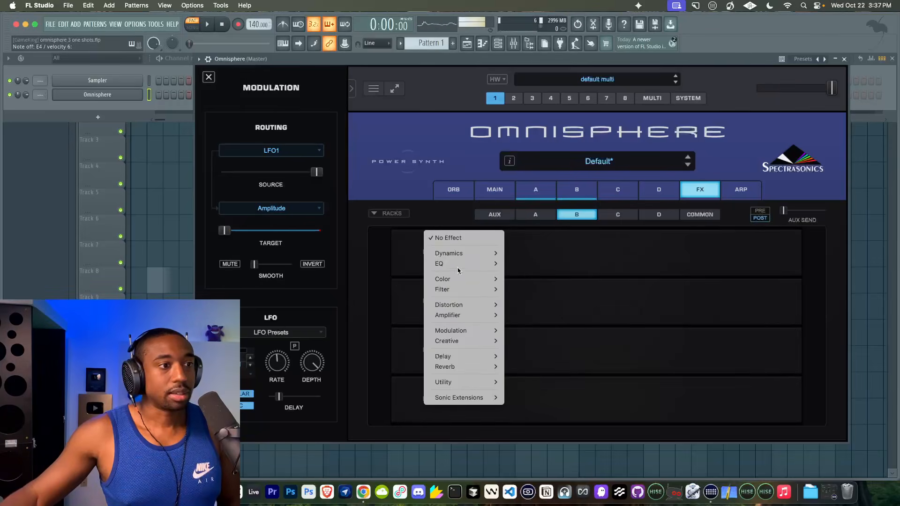
pyautogui.moveTo(466, 369)
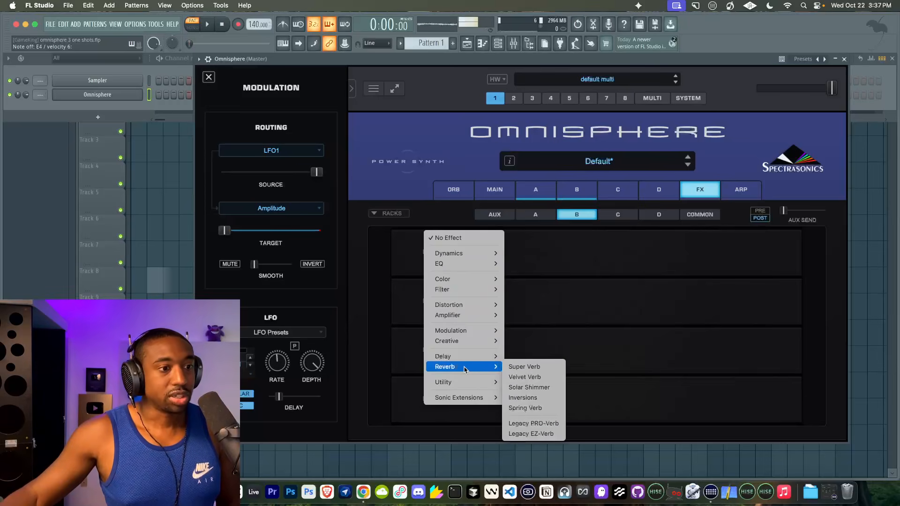
pyautogui.click(533, 369)
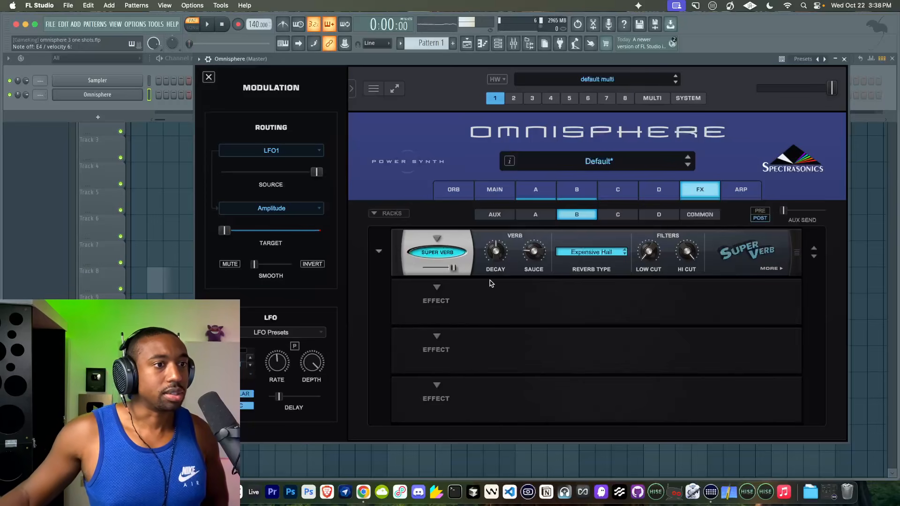
# Switch off layer A and try a mid-range Hi Cut on layer B's Super Verb, returning it to maximum.
pyautogui.click(548, 197)
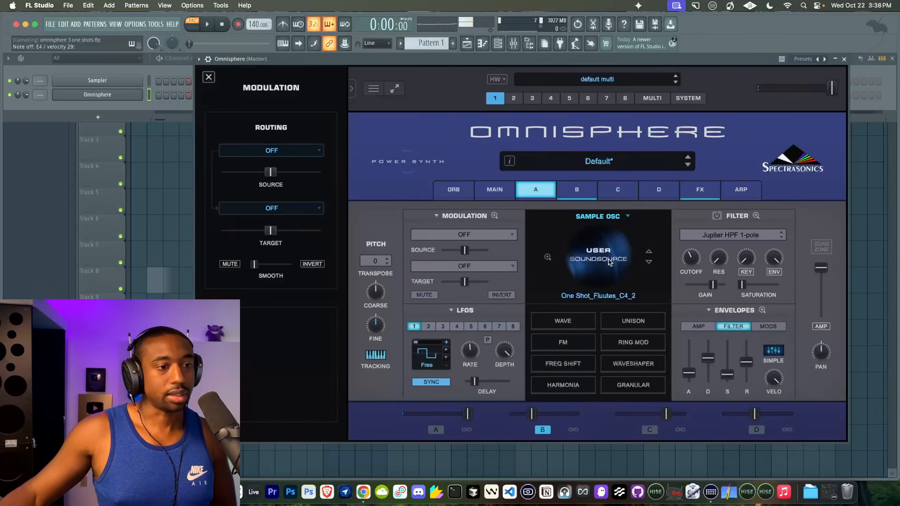
pyautogui.click(699, 190)
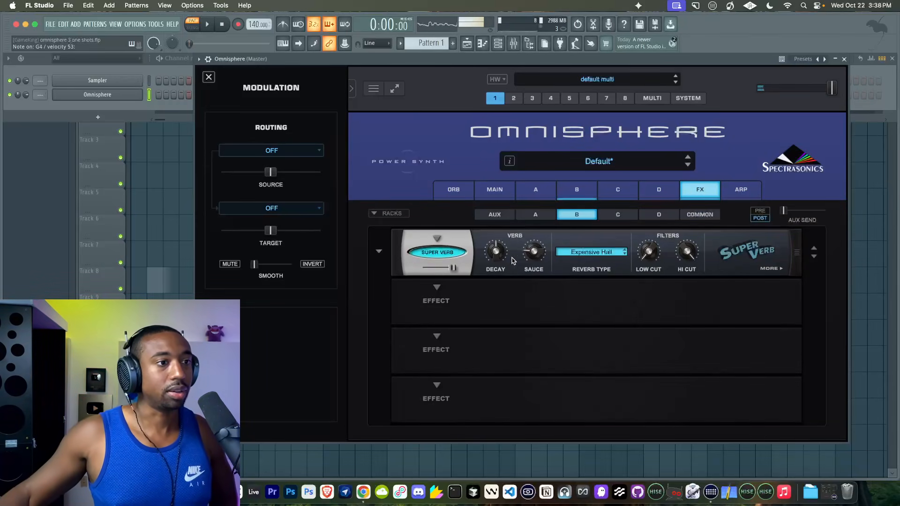
pyautogui.moveTo(652, 255); pyautogui.dragTo(645, 267)
pyautogui.moveTo(694, 248); pyautogui.dragTo(669, 287)
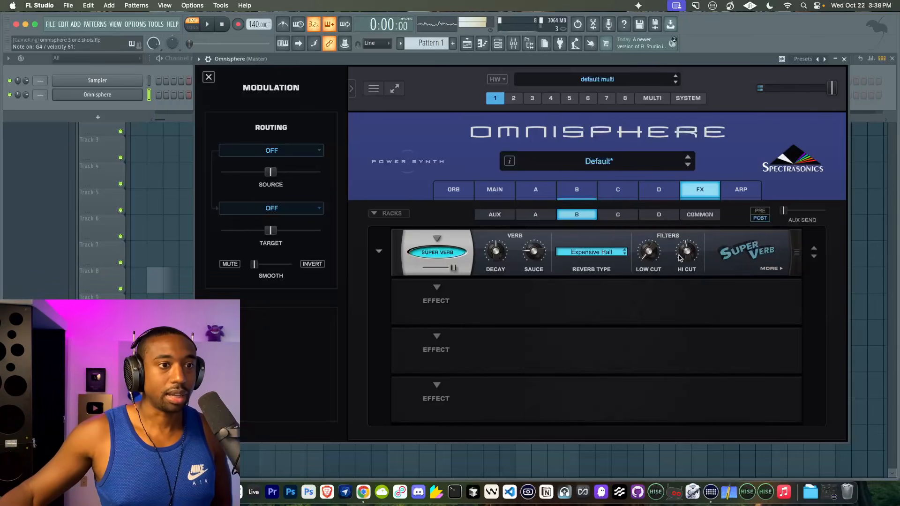
pyautogui.moveTo(687, 255); pyautogui.dragTo(701, 145)
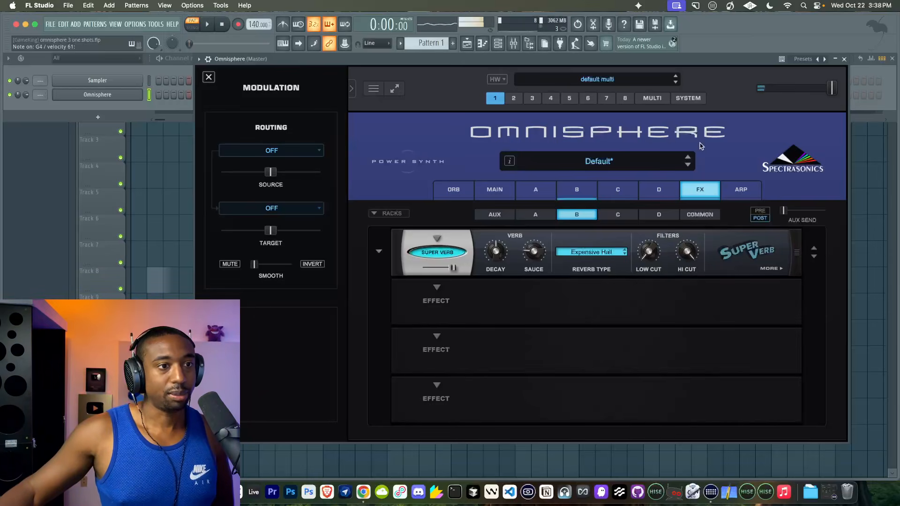
# Raise the Duck amount of layer B's Super Verb to about the middle of its range.
pyautogui.click(771, 268)
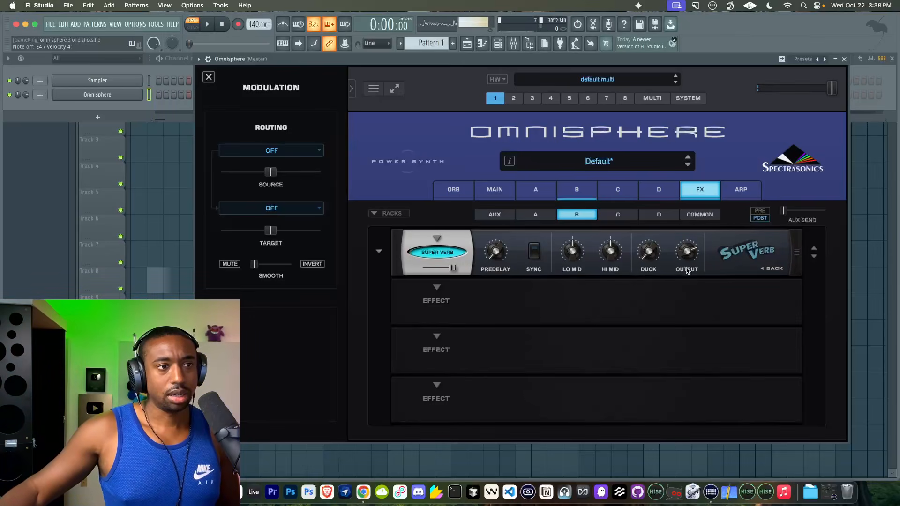
pyautogui.click(768, 271)
pyautogui.click(768, 271)
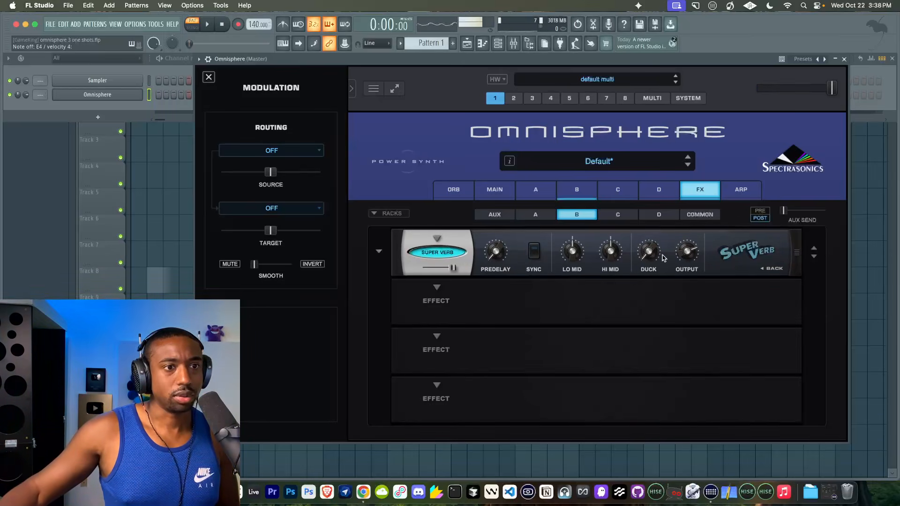
pyautogui.moveTo(650, 257); pyautogui.dragTo(647, 220)
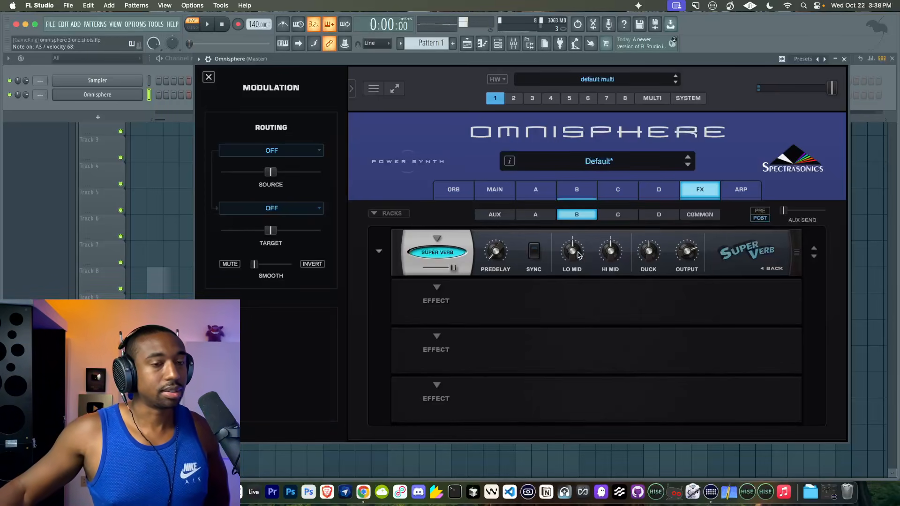
# Switch layer A back on and set layer B's level slightly higher for balance.
pyautogui.click(543, 215)
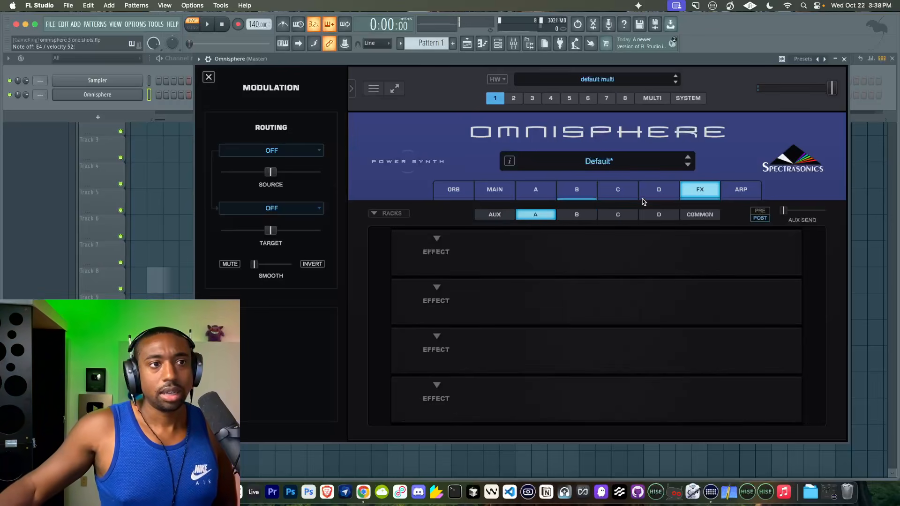
pyautogui.click(577, 190)
pyautogui.click(544, 414)
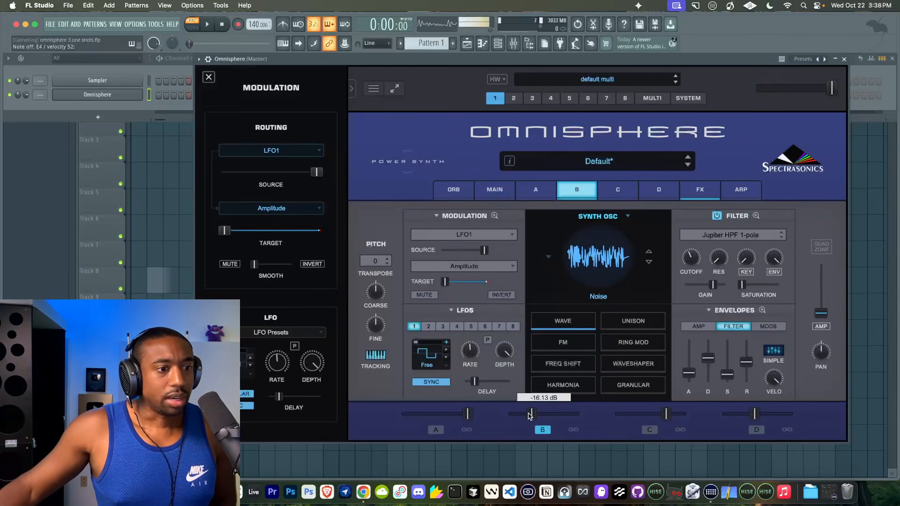
pyautogui.click(436, 430)
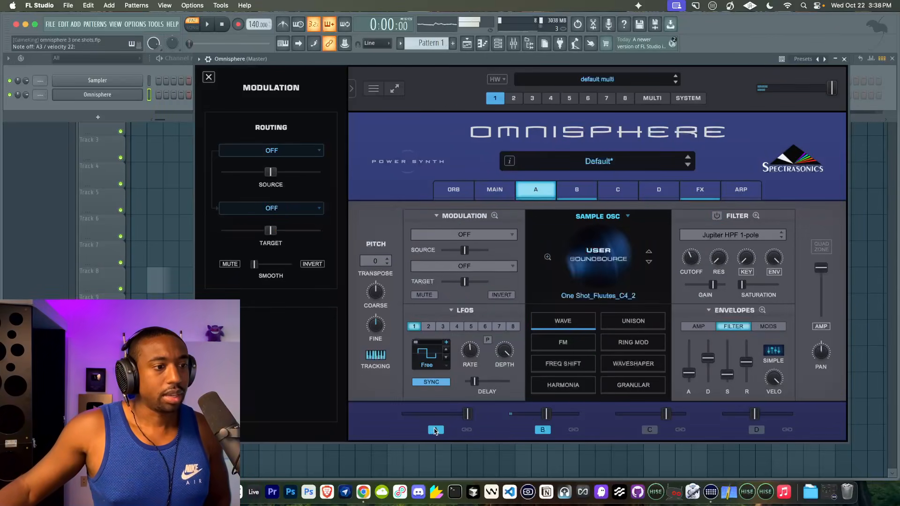
pyautogui.moveTo(545, 418); pyautogui.dragTo(538, 417)
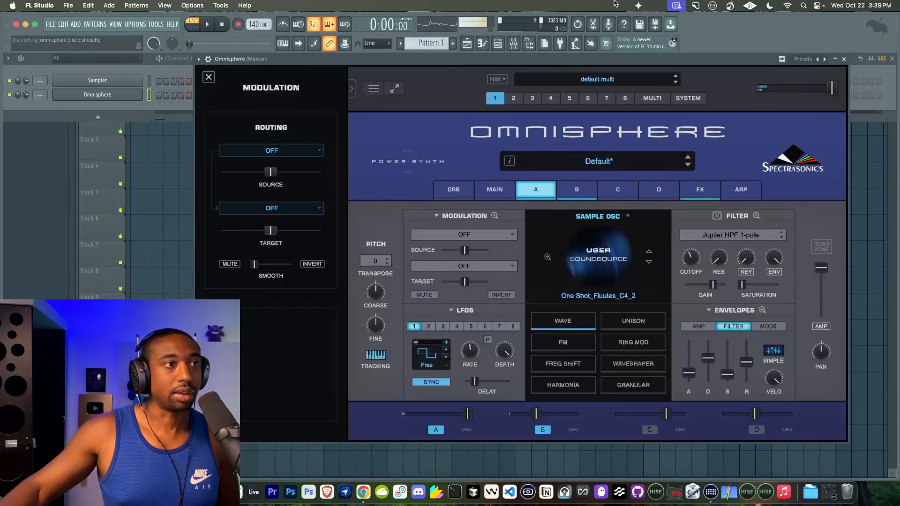
# Slow the attack slightly and lengthen the release of layer A's amp envelope.
pyautogui.click(495, 190)
pyautogui.click(534, 189)
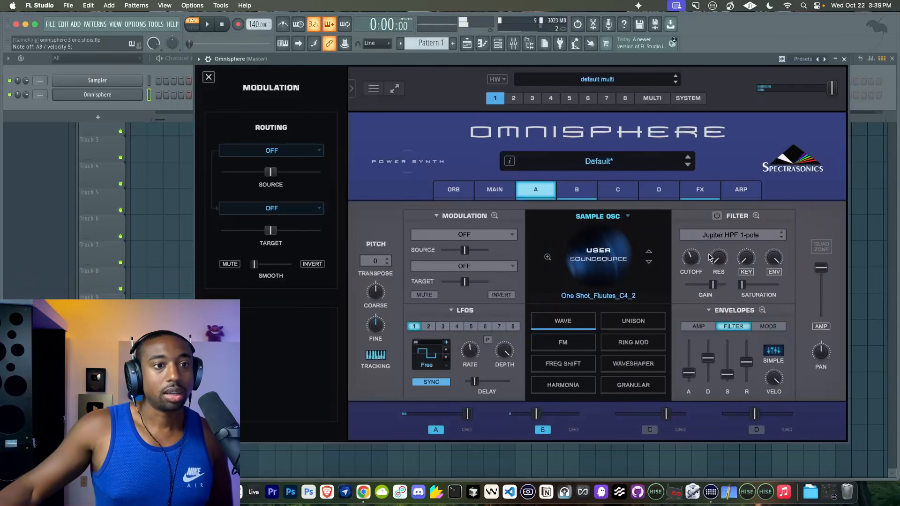
pyautogui.click(707, 326)
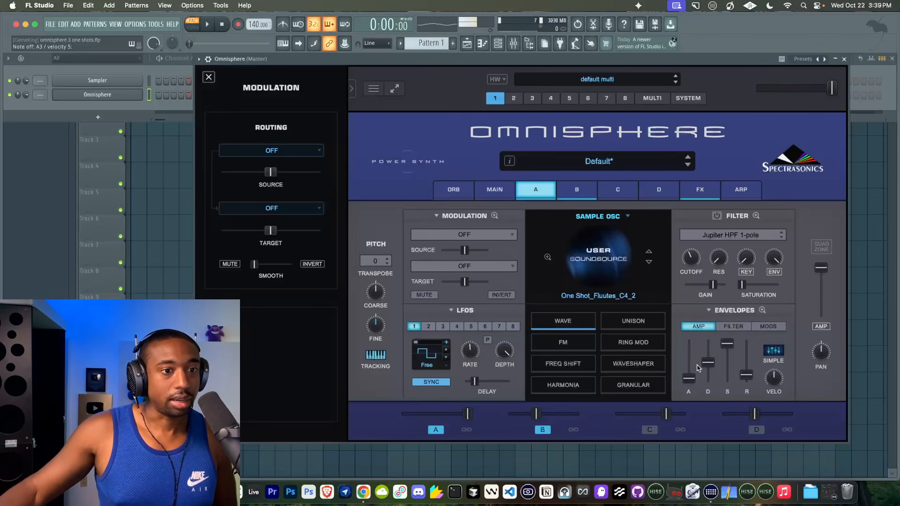
pyautogui.moveTo(688, 378); pyautogui.dragTo(688, 370)
pyautogui.moveTo(746, 375); pyautogui.dragTo(747, 361)
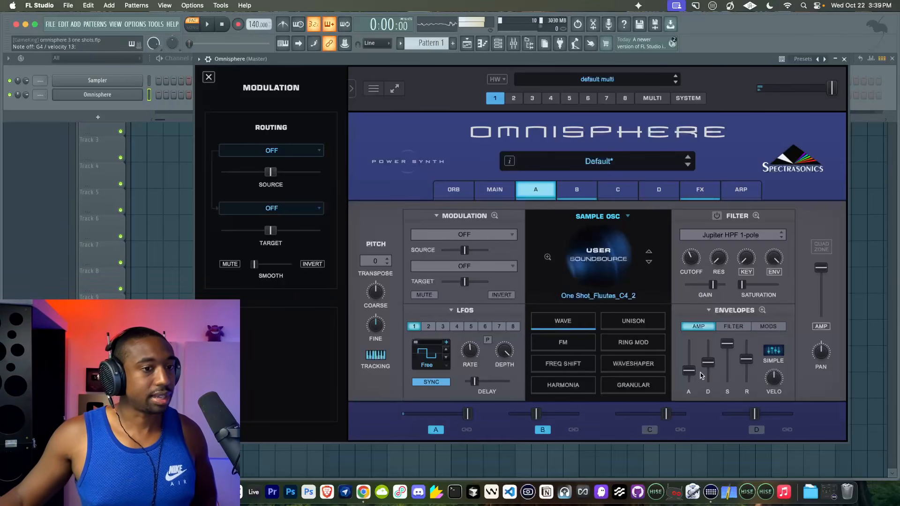
pyautogui.moveTo(746, 361)
pyautogui.mouseDown()
pyautogui.moveTo(747, 393)
pyautogui.moveTo(748, 366)
pyautogui.mouseUp()
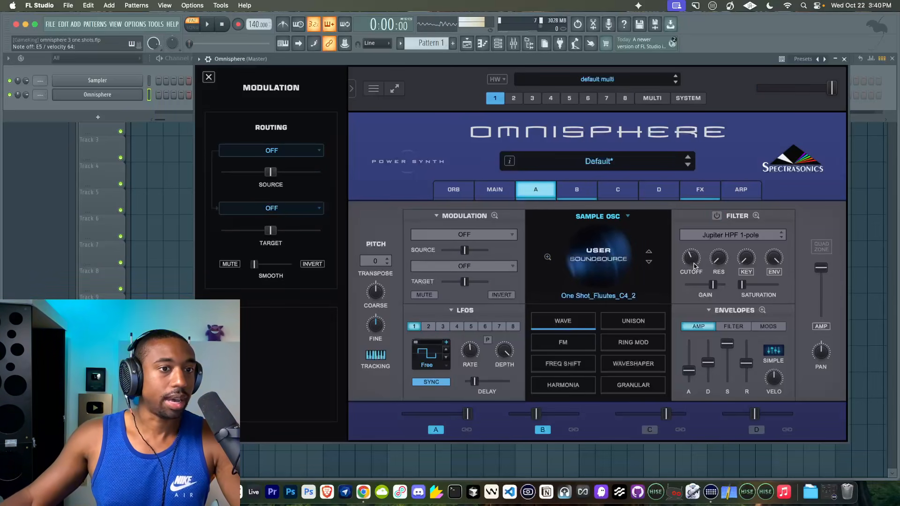
# Modulate layer A's pan with Alternate, and compare the sound with layer B switched off and back on.
pyautogui.rightClick(822, 353)
pyautogui.moveTo(816, 374)
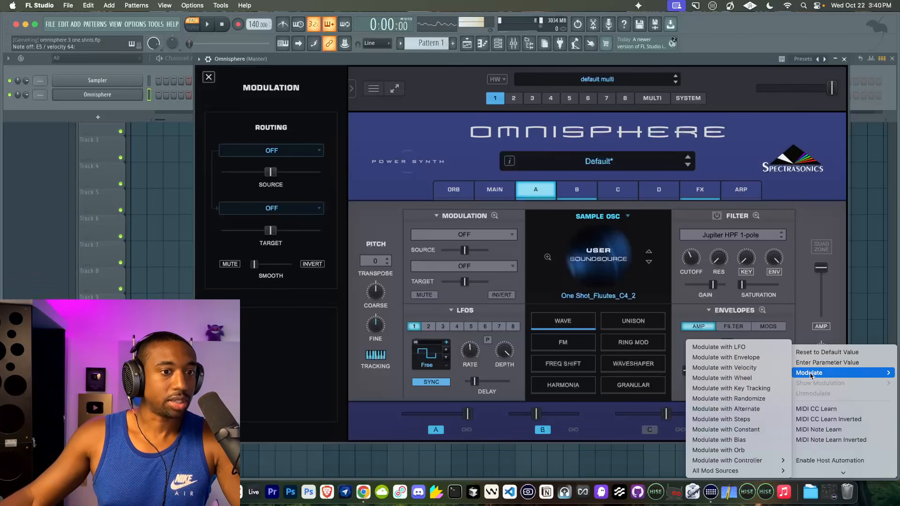
pyautogui.click(725, 409)
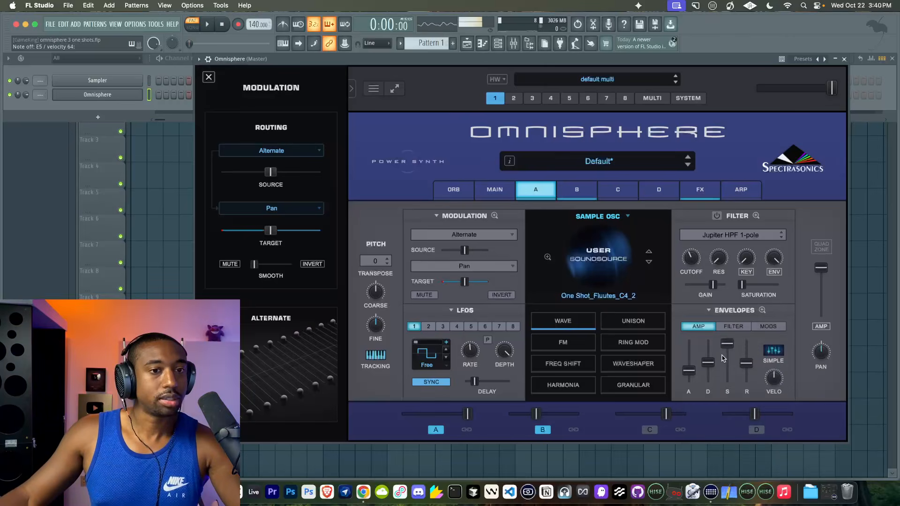
pyautogui.click(542, 430)
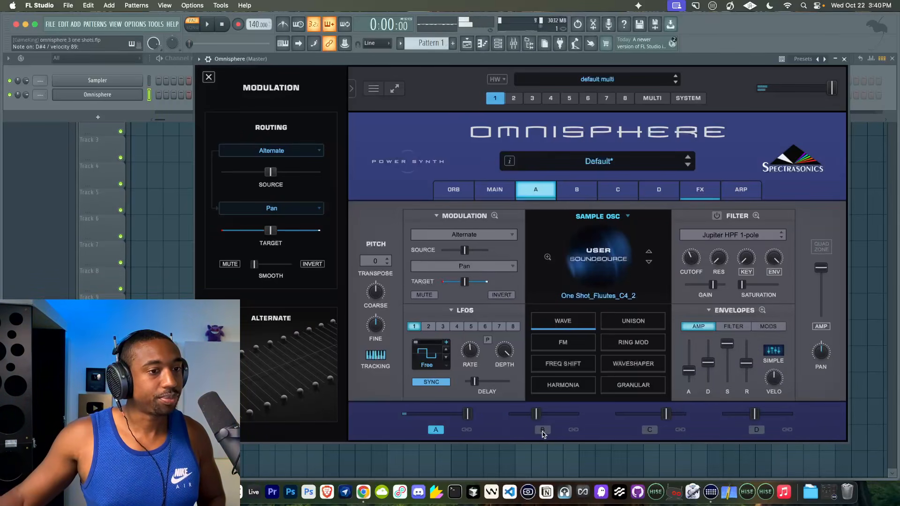
pyautogui.click(542, 430)
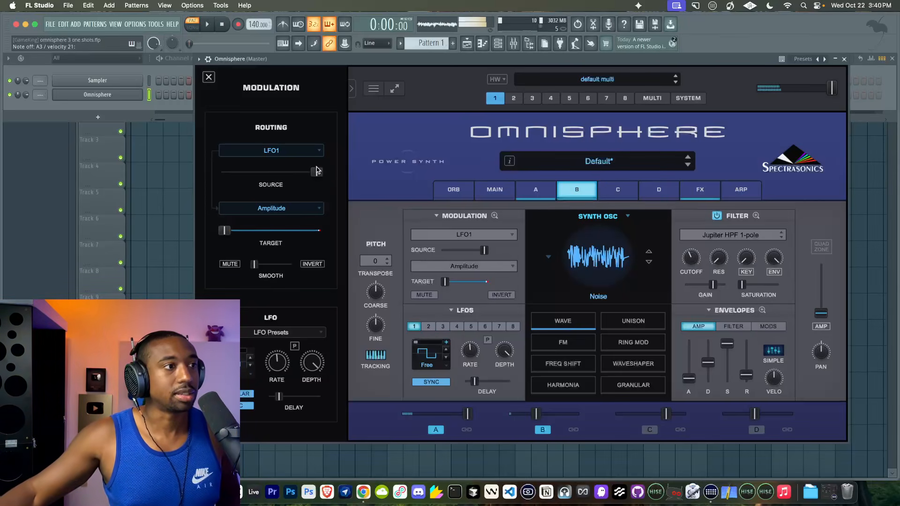
# Check layer B's modulation routings, and lower the source slider of layer A's Alternate-to-Pan routing to near its minimum.
pyautogui.click(462, 219)
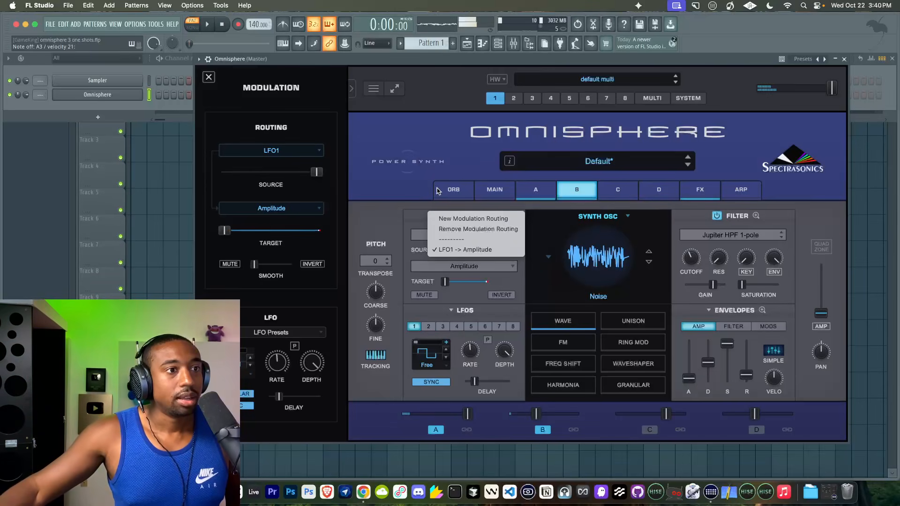
pyautogui.click(560, 196)
pyautogui.click(536, 190)
pyautogui.moveTo(466, 250); pyautogui.dragTo(454, 250)
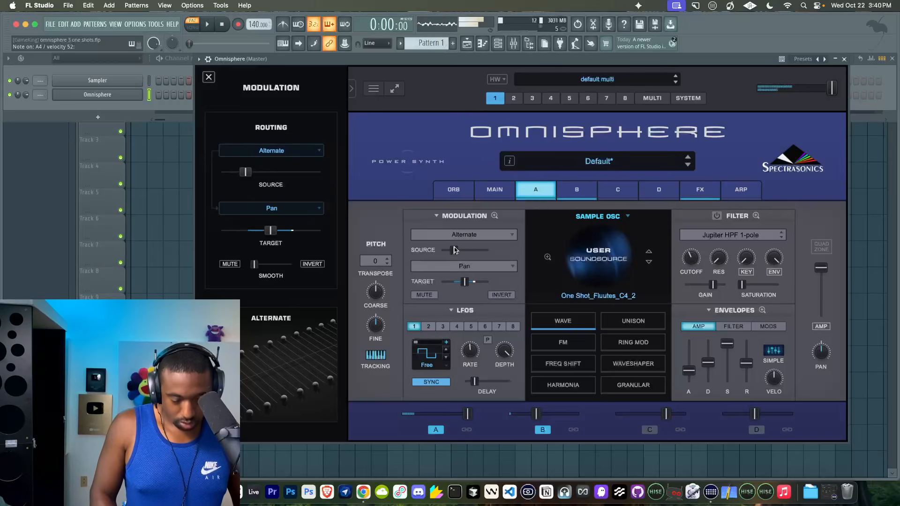
pyautogui.moveTo(246, 172); pyautogui.dragTo(234, 174)
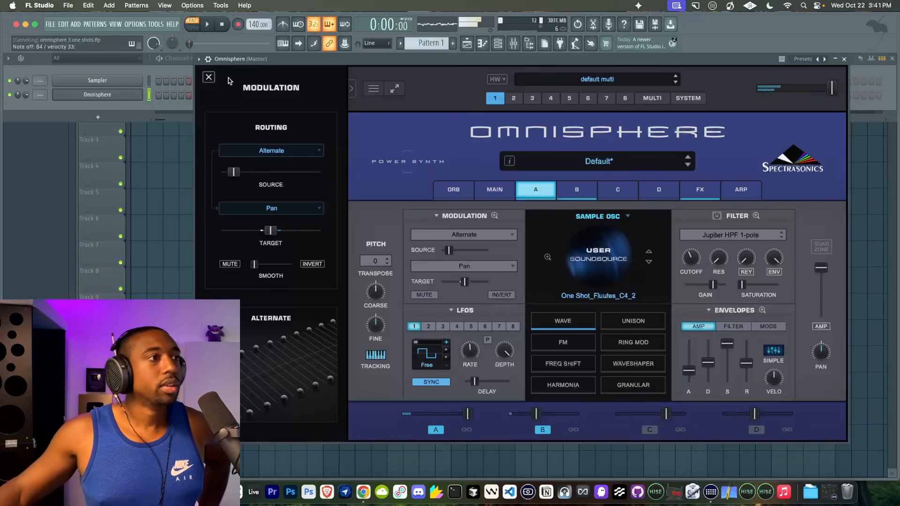
# Close the enlarged modulation view and save the sound as a patch named "Pad - One Shot" in the User directory's YouTube folder.
pyautogui.click(209, 77)
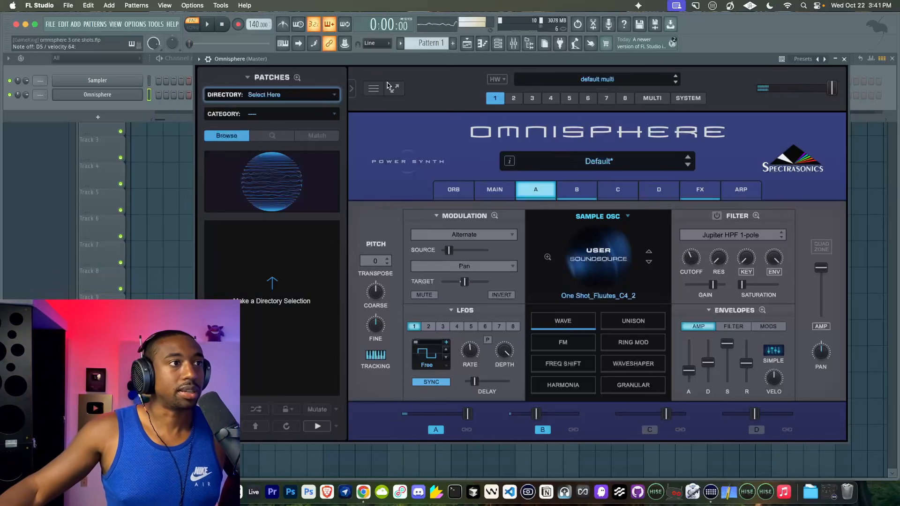
pyautogui.moveTo(386, 58); pyautogui.dragTo(356, 57)
pyautogui.click(342, 89)
pyautogui.click(341, 89)
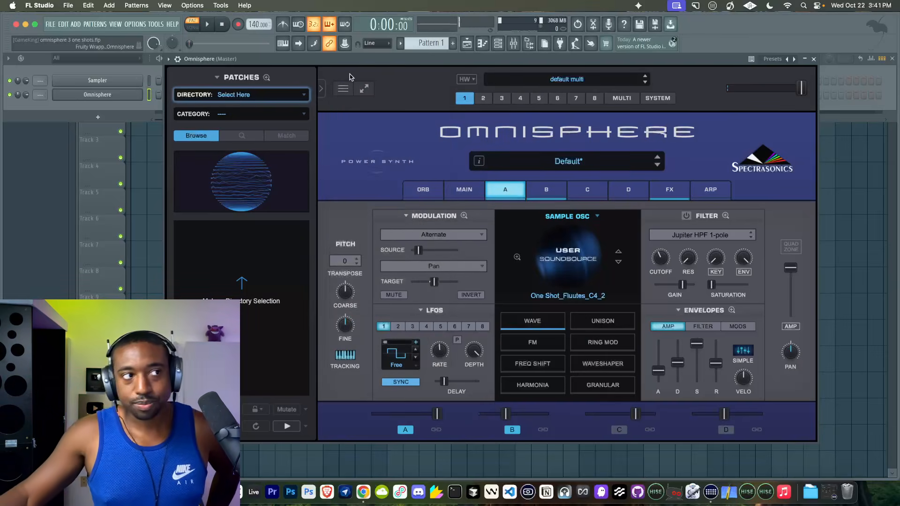
pyautogui.click(342, 90)
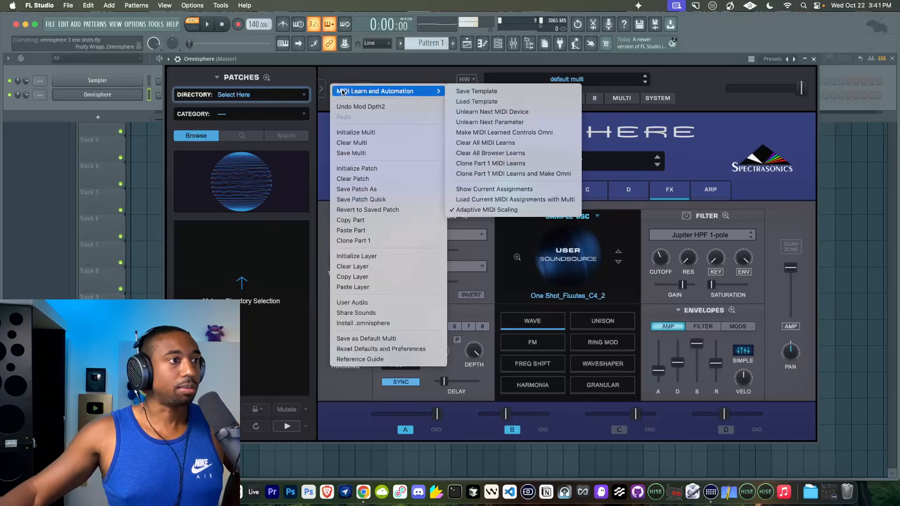
pyautogui.click(361, 189)
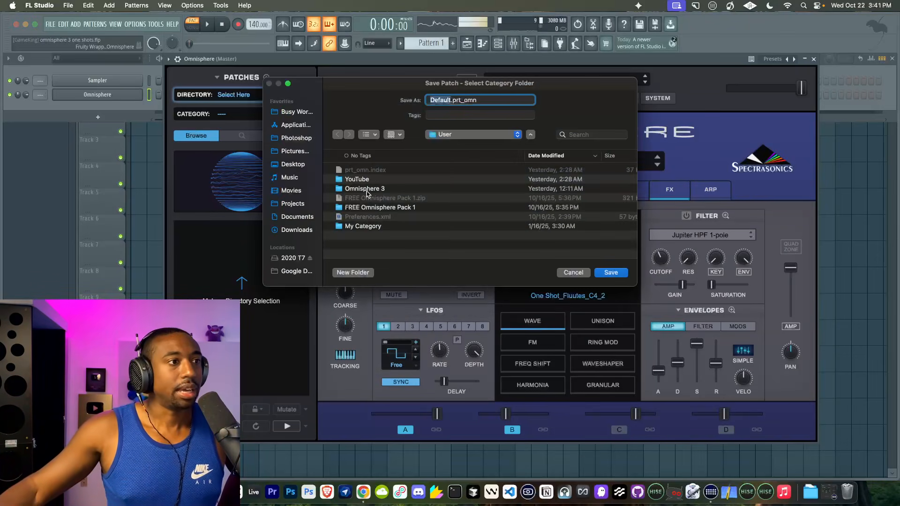
pyautogui.doubleClick(374, 179)
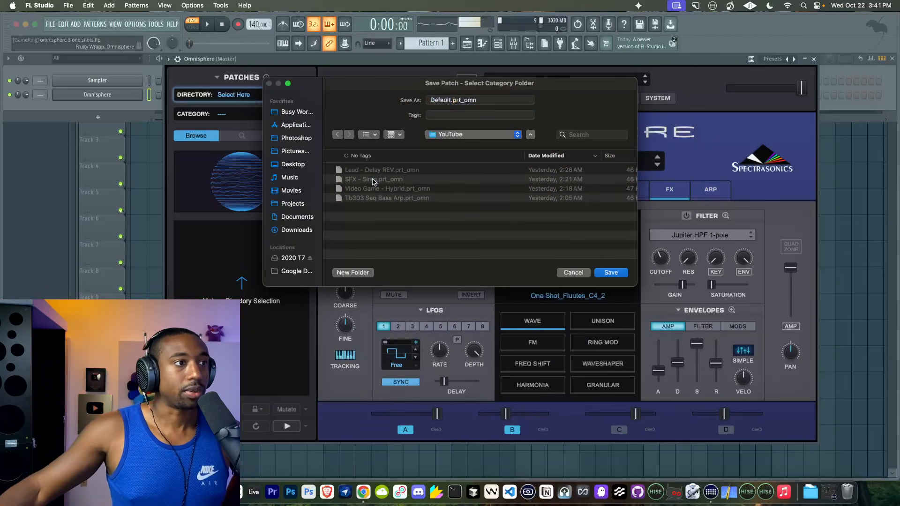
pyautogui.doubleClick(441, 100)
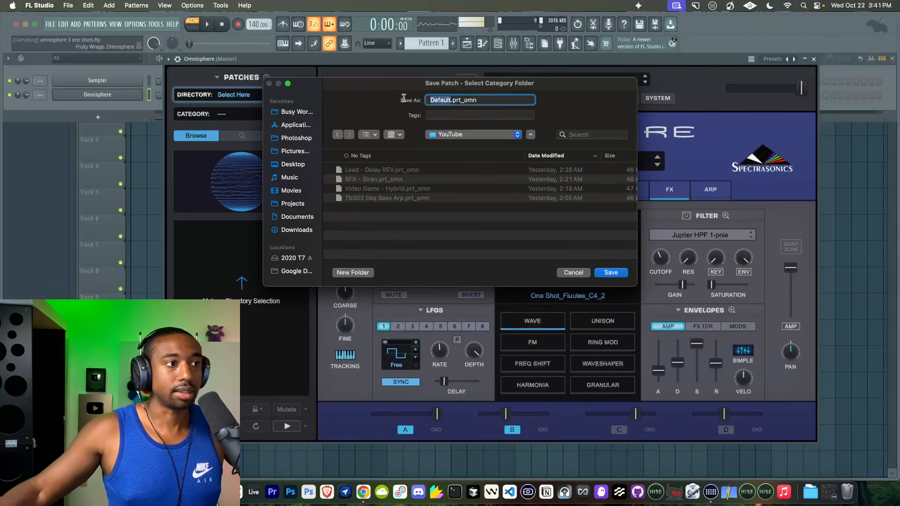
pyautogui.write('Pad - One')
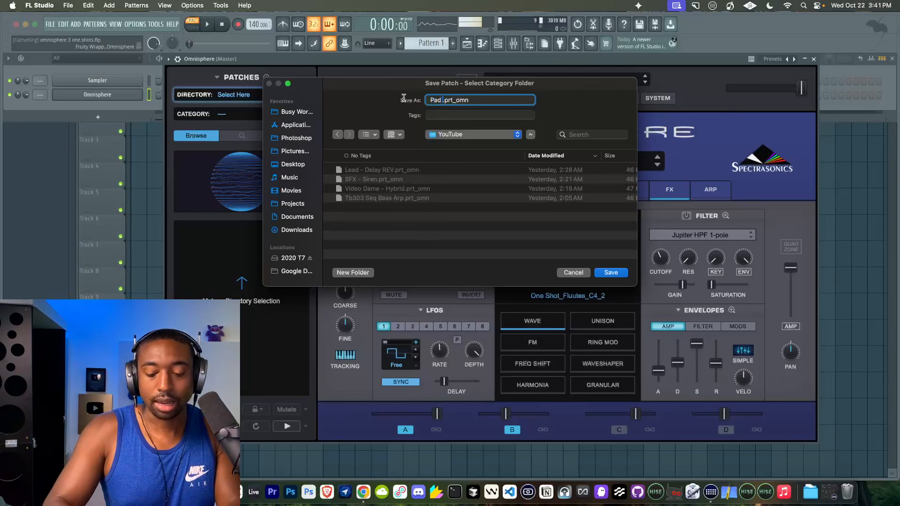
pyautogui.write(' Shot')
pyautogui.press('Return')
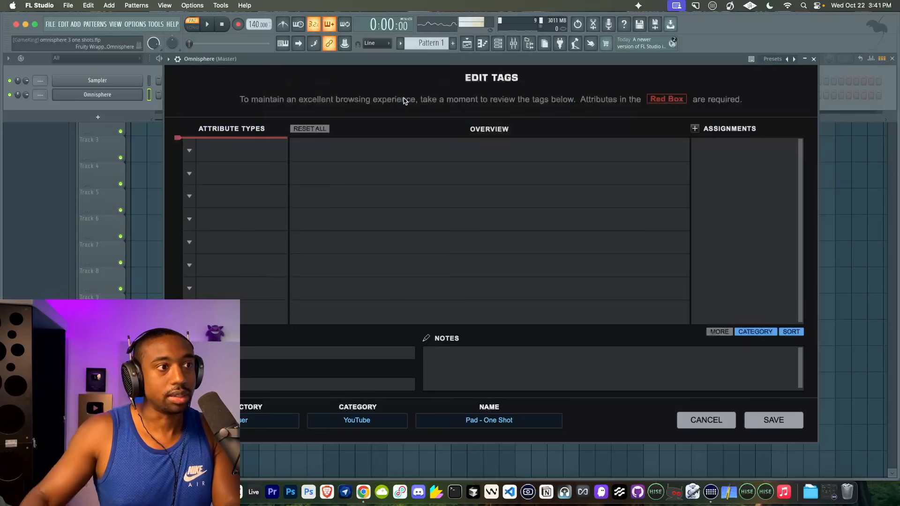
# Add an Author attribute to the patch tags and assign it to Busy Works Beats.
pyautogui.click(197, 151)
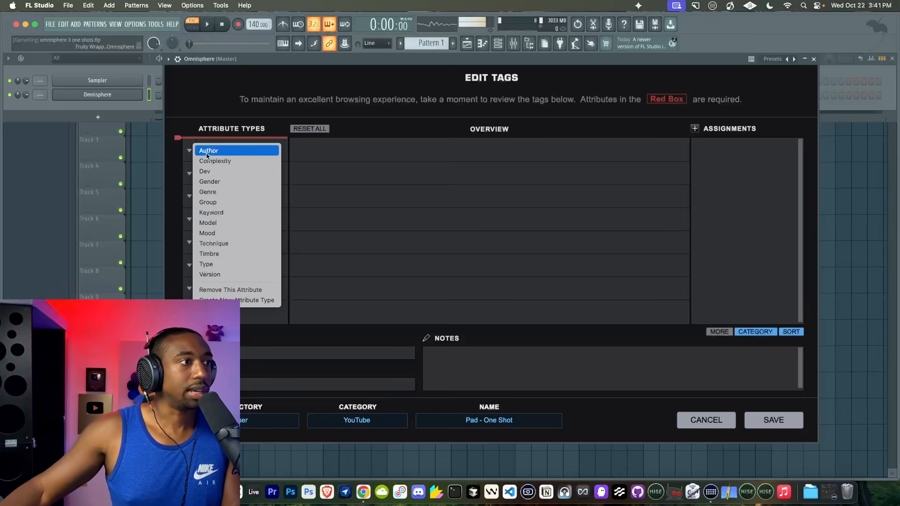
pyautogui.click(206, 149)
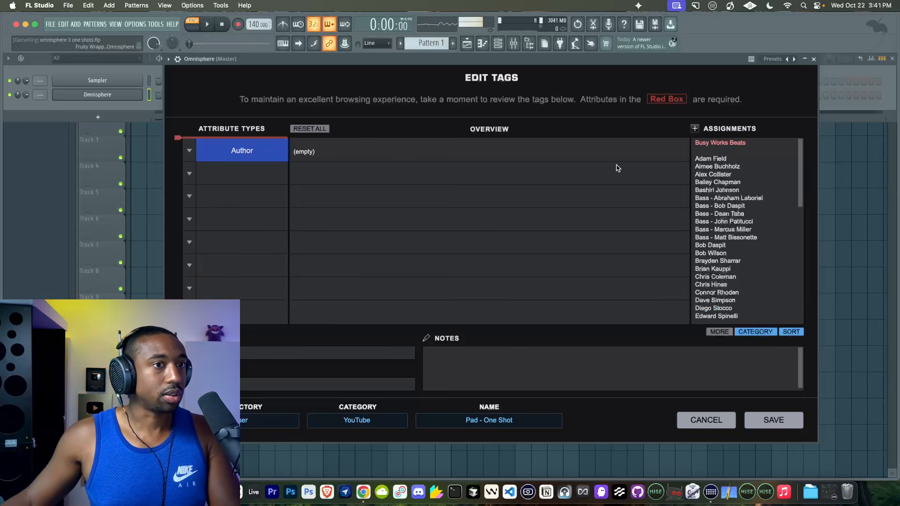
pyautogui.click(708, 144)
pyautogui.click(198, 174)
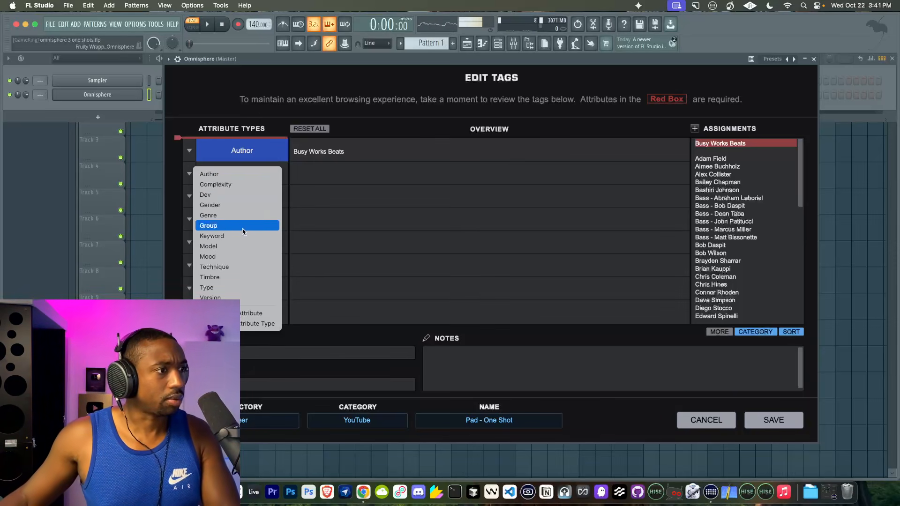
pyautogui.click(332, 330)
pyautogui.click(256, 355)
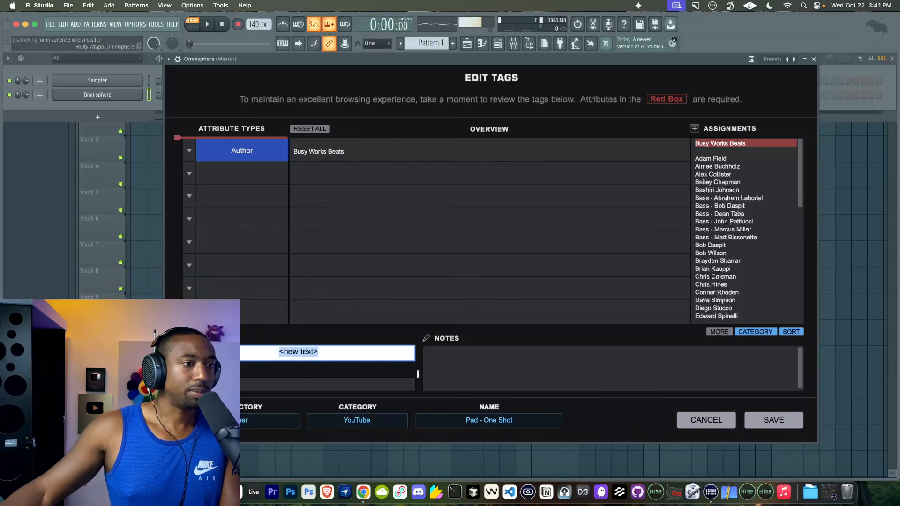
pyautogui.click(451, 377)
pyautogui.click(270, 383)
pyautogui.write('htt')
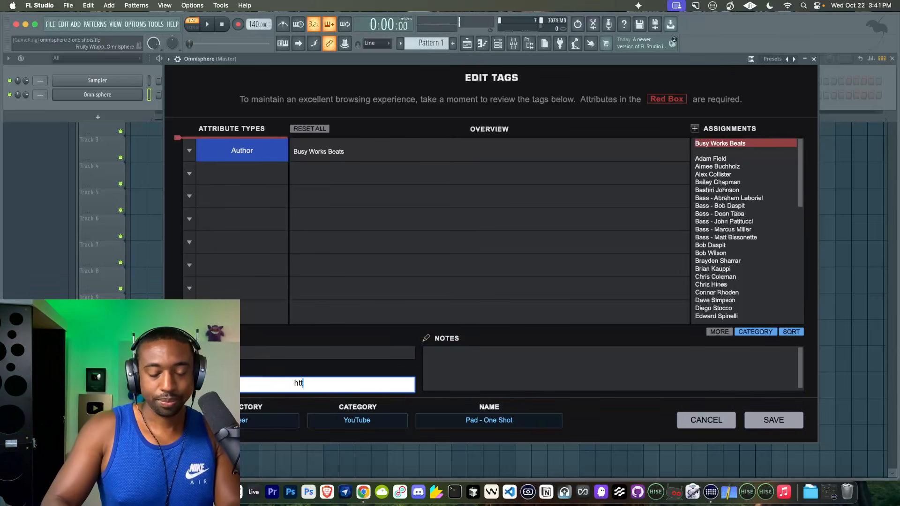
pyautogui.write('ps://busyworksbeats.com/')
pyautogui.write('omnisphere')
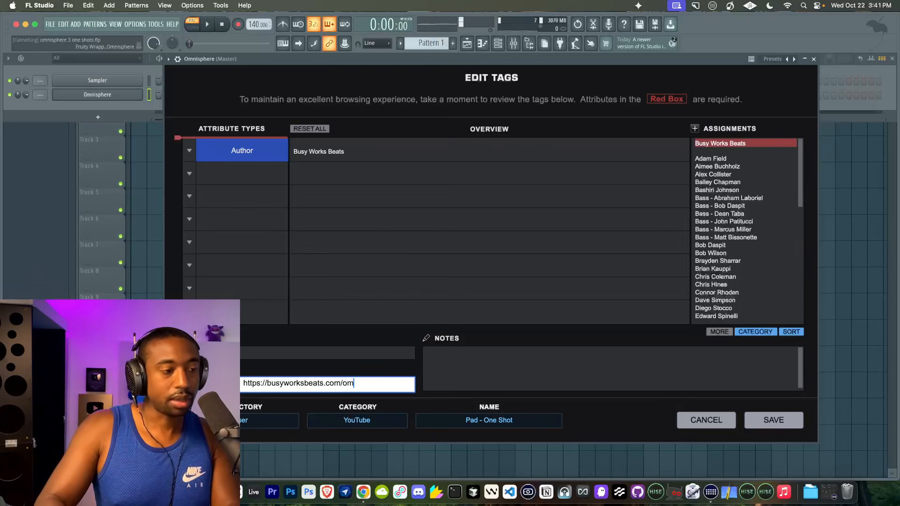
pyautogui.click(494, 373)
pyautogui.press('BackSpace')
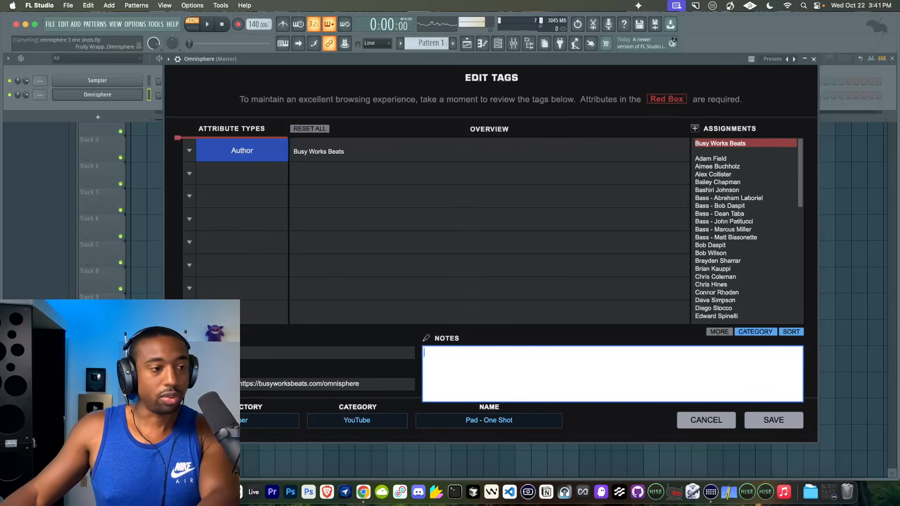
pyautogui.click(776, 419)
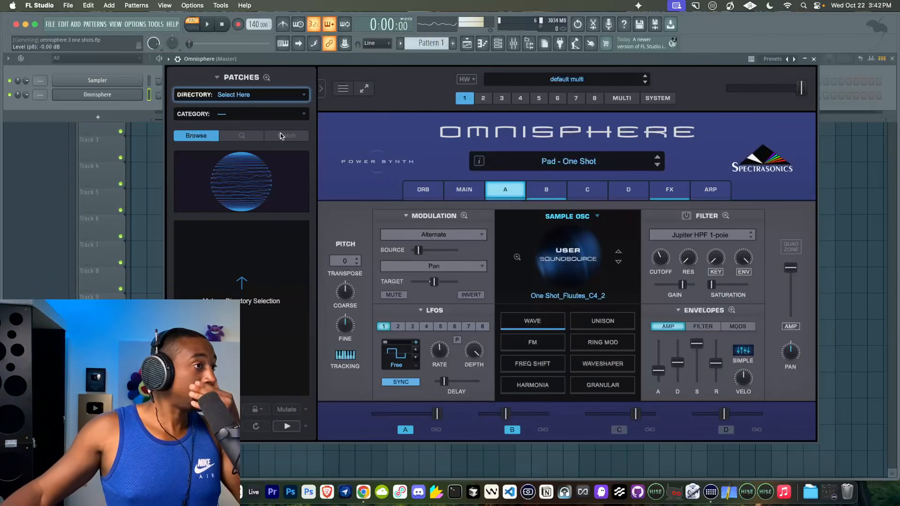
# List the patches of the User directory's YouTube category in the patch browser.
pyautogui.click(280, 94)
pyautogui.moveTo(282, 378)
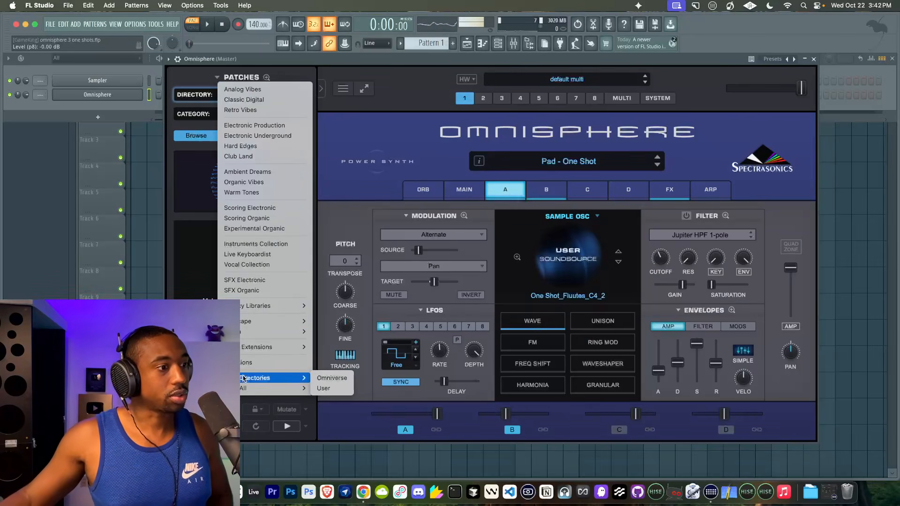
pyautogui.click(323, 389)
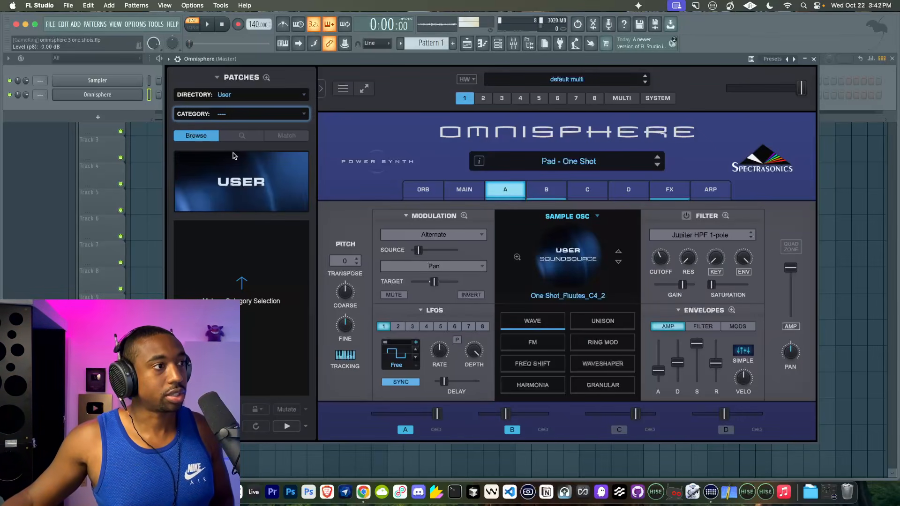
pyautogui.click(237, 116)
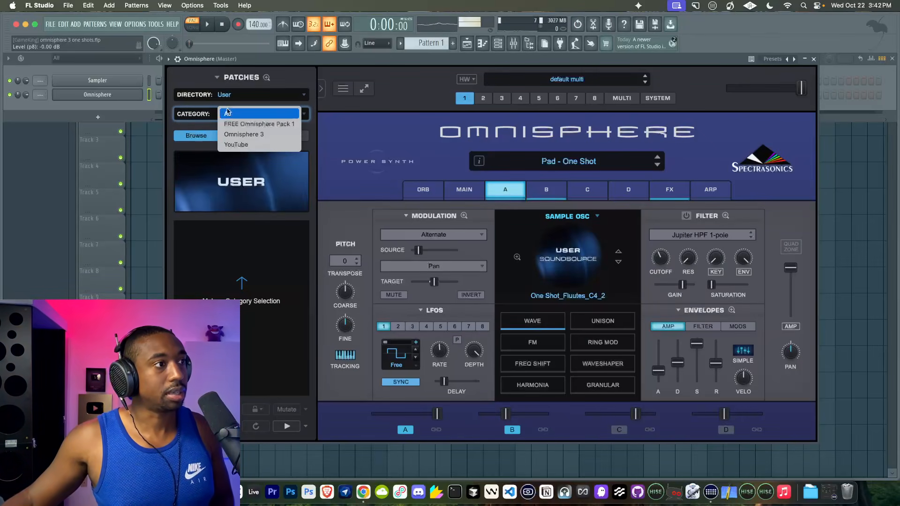
pyautogui.click(237, 144)
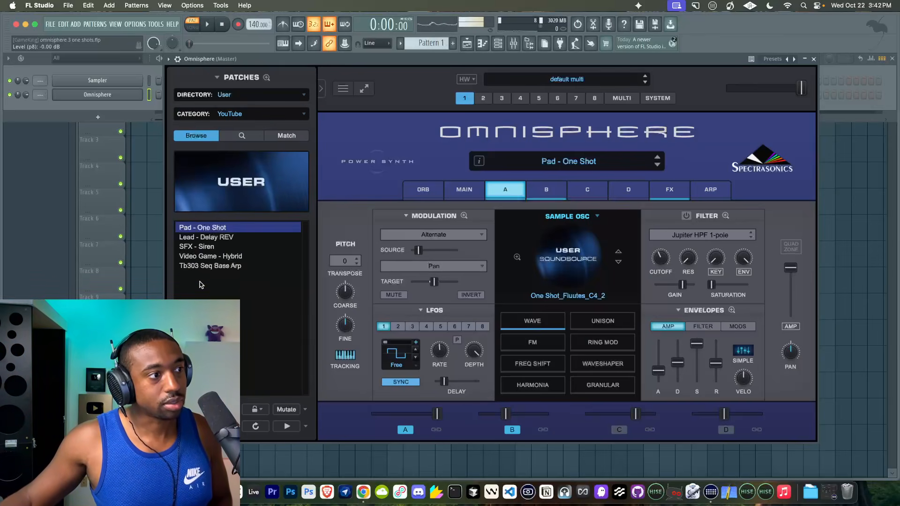
# Audition the Lead - Delay REV, SFX - Siren, Video Game - Hybrid and Tb303 Seq Bass Arp patches, adjusting the master level for comfortable listening.
pyautogui.click(218, 237)
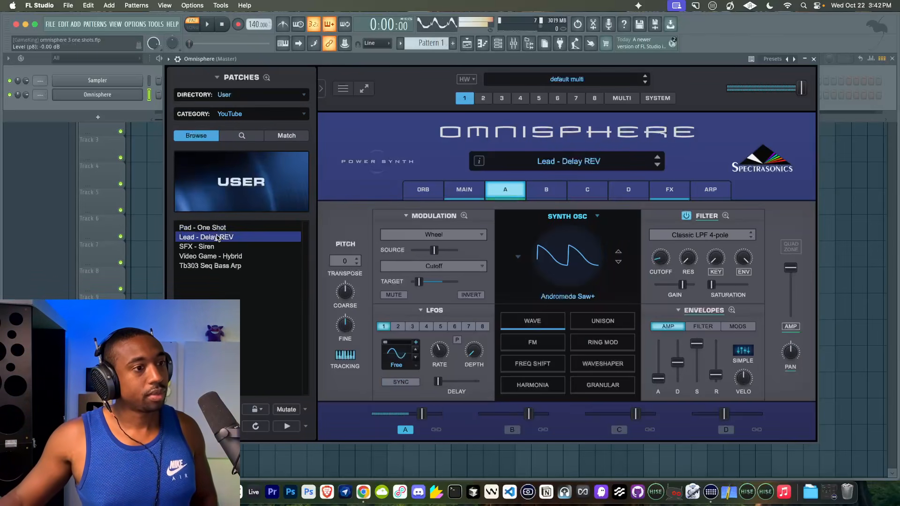
pyautogui.click(215, 247)
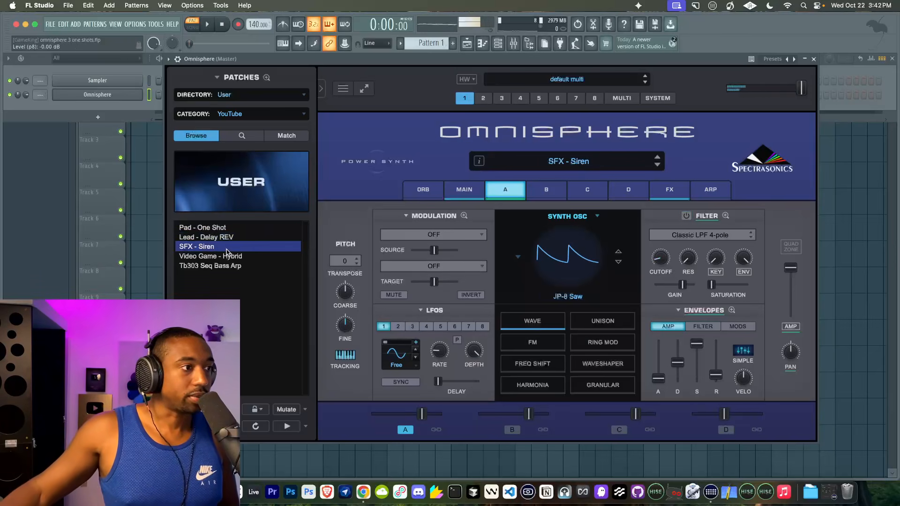
pyautogui.moveTo(803, 89); pyautogui.dragTo(787, 92)
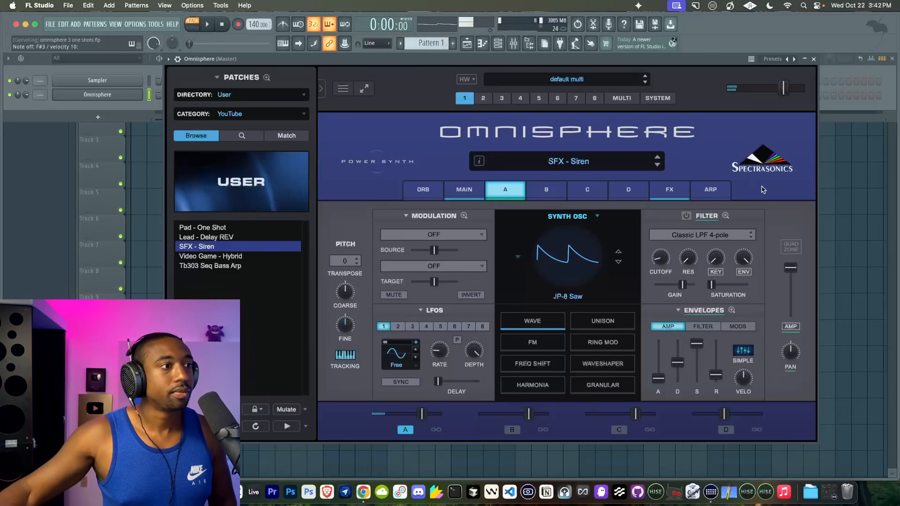
pyautogui.click(225, 256)
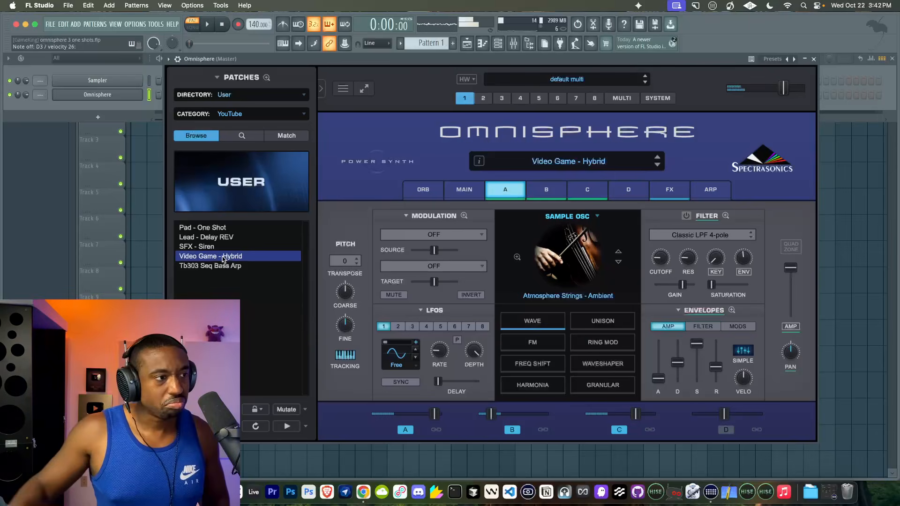
pyautogui.click(222, 266)
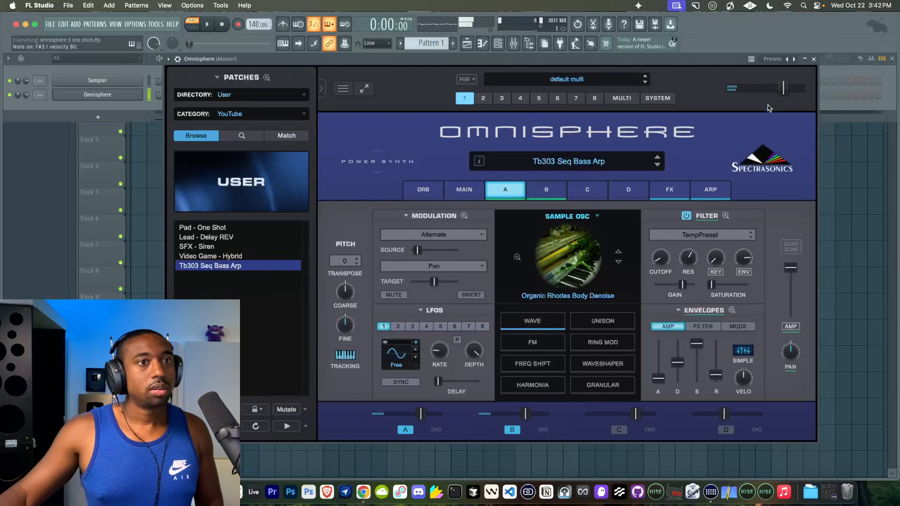
pyautogui.moveTo(783, 88); pyautogui.dragTo(796, 89)
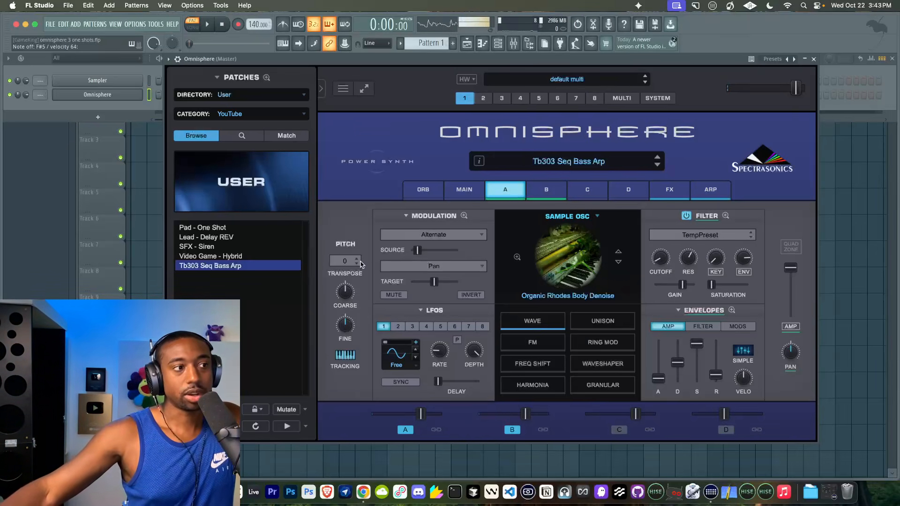
pyautogui.click(275, 96)
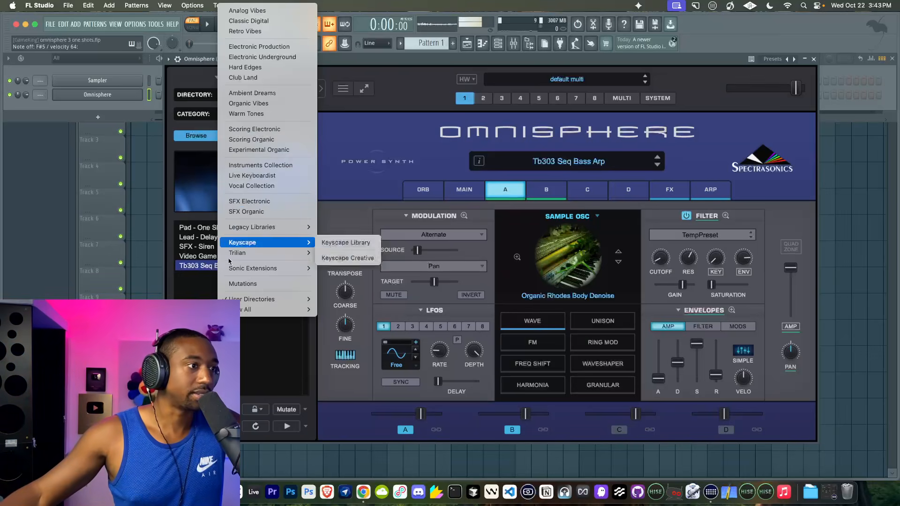
pyautogui.click(191, 295)
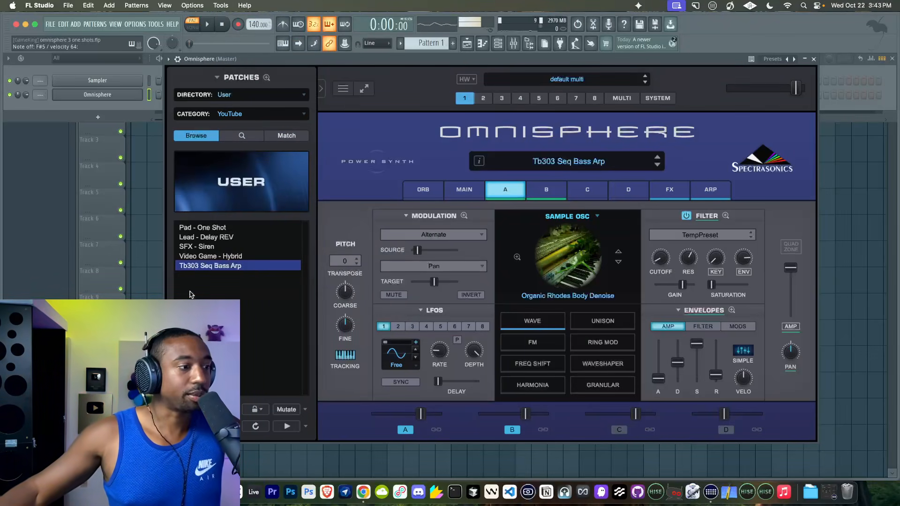